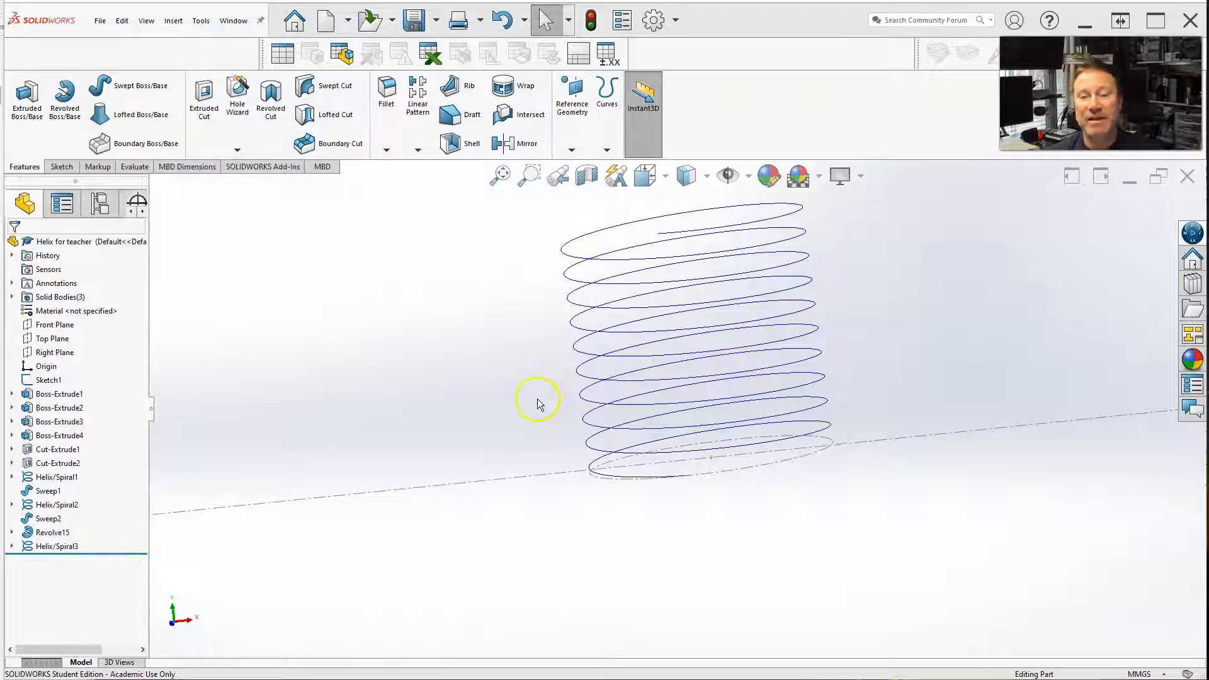
Step: Examine the standalone helix, its lower start point, and the construction circle and centerline at its base
scroll(581, 484, up, 1)
scroll(705, 485, down, 3)
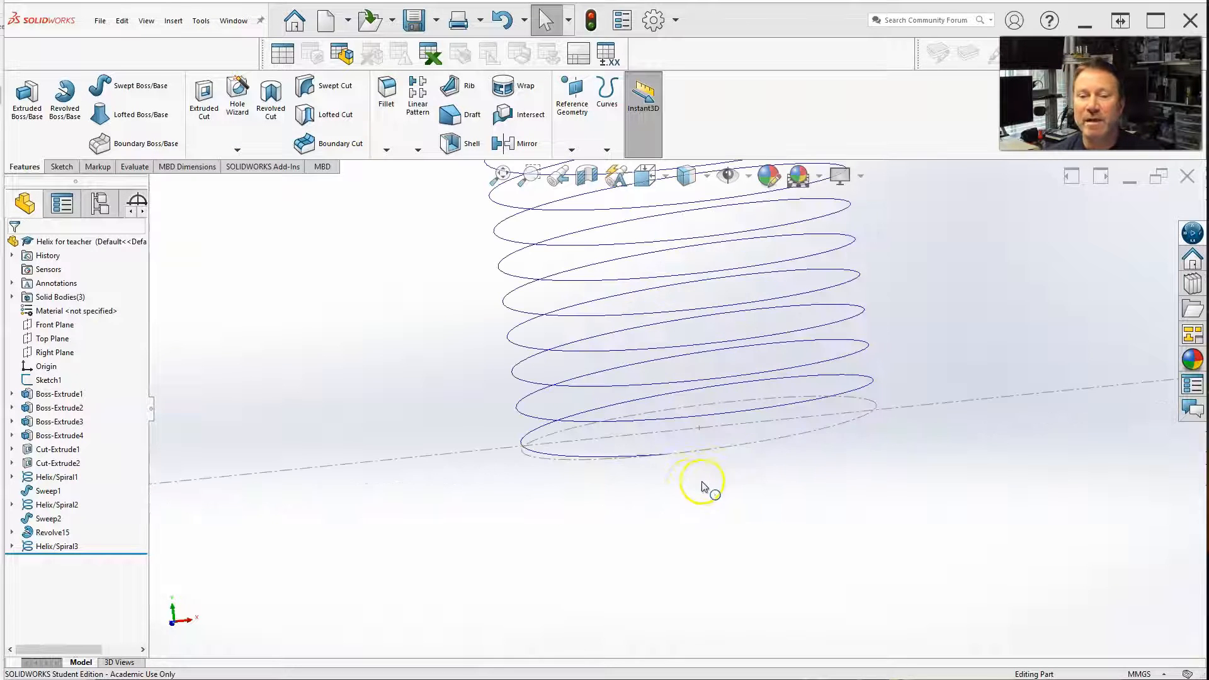
scroll(686, 483, up, 2)
scroll(683, 434, up, 1)
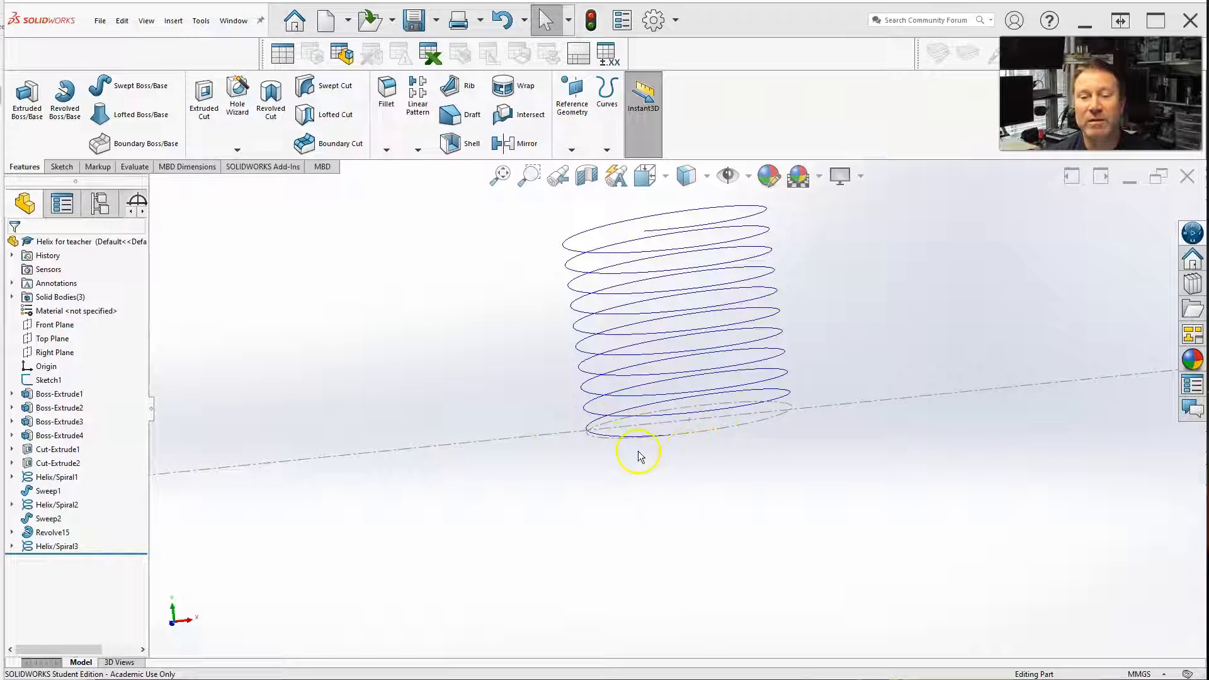
middle_drag(650, 449, 659, 451)
scroll(735, 441, up, 2)
scroll(566, 423, down, 2)
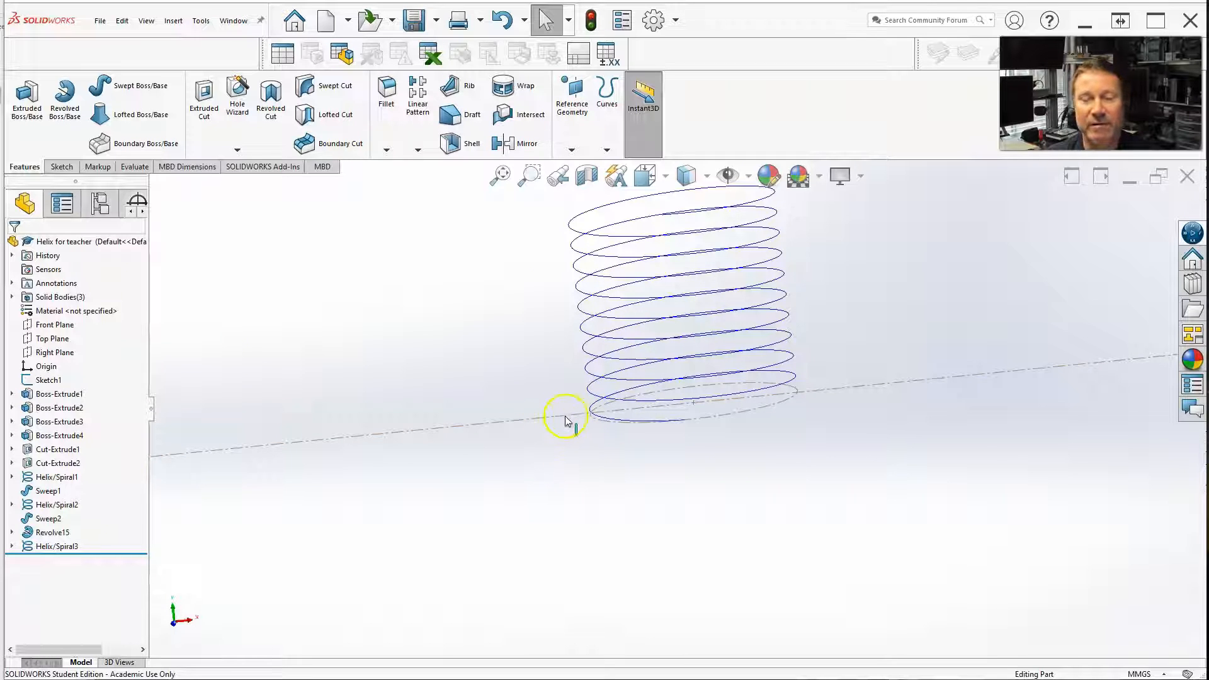
click(566, 420)
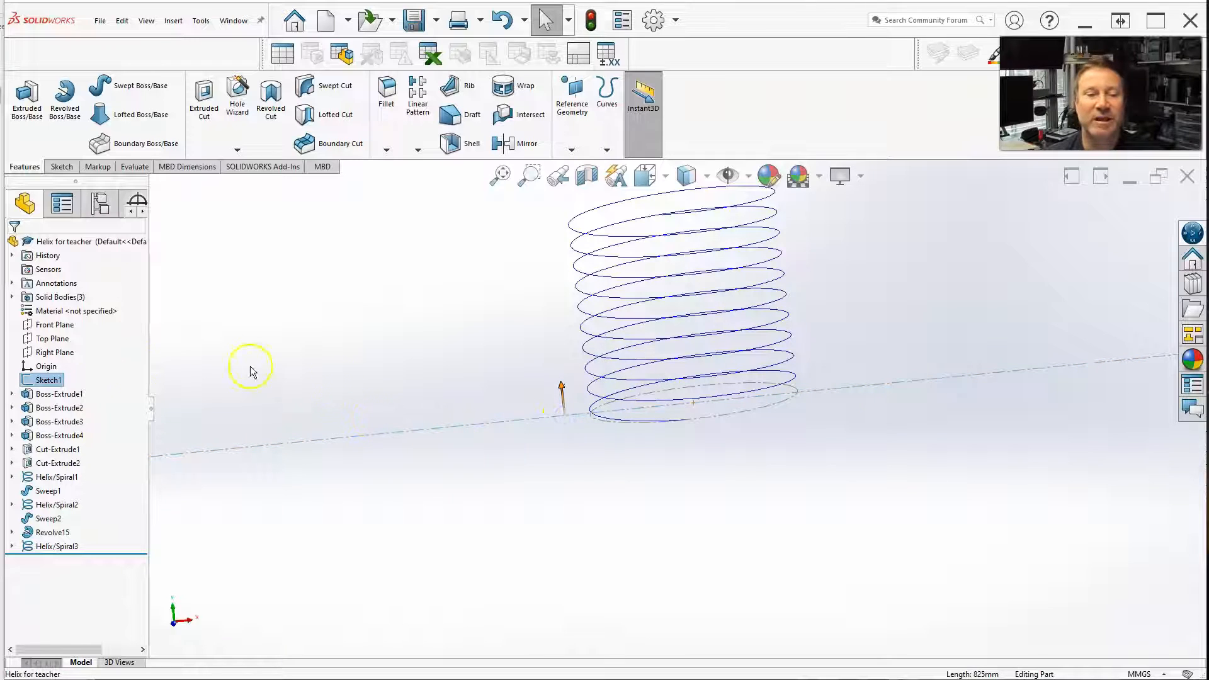
click(316, 387)
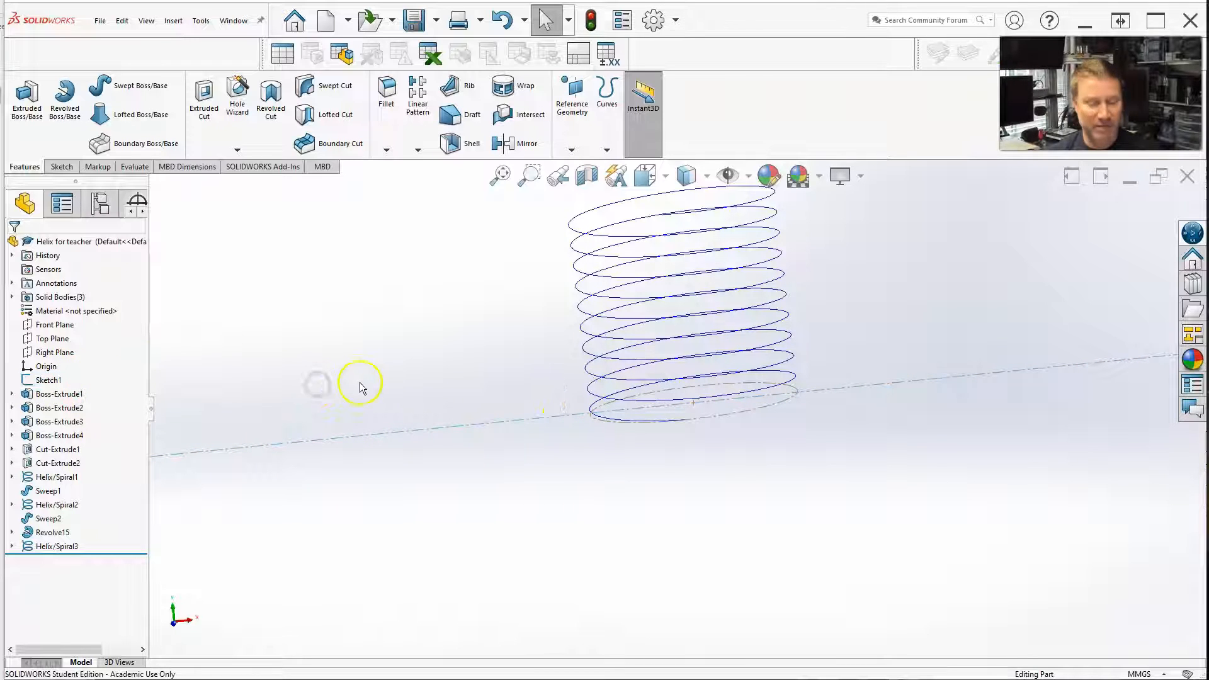
Step: Create a reference plane coincident with the helix's lower endpoint and perpendicular to the helix curve
click(571, 150)
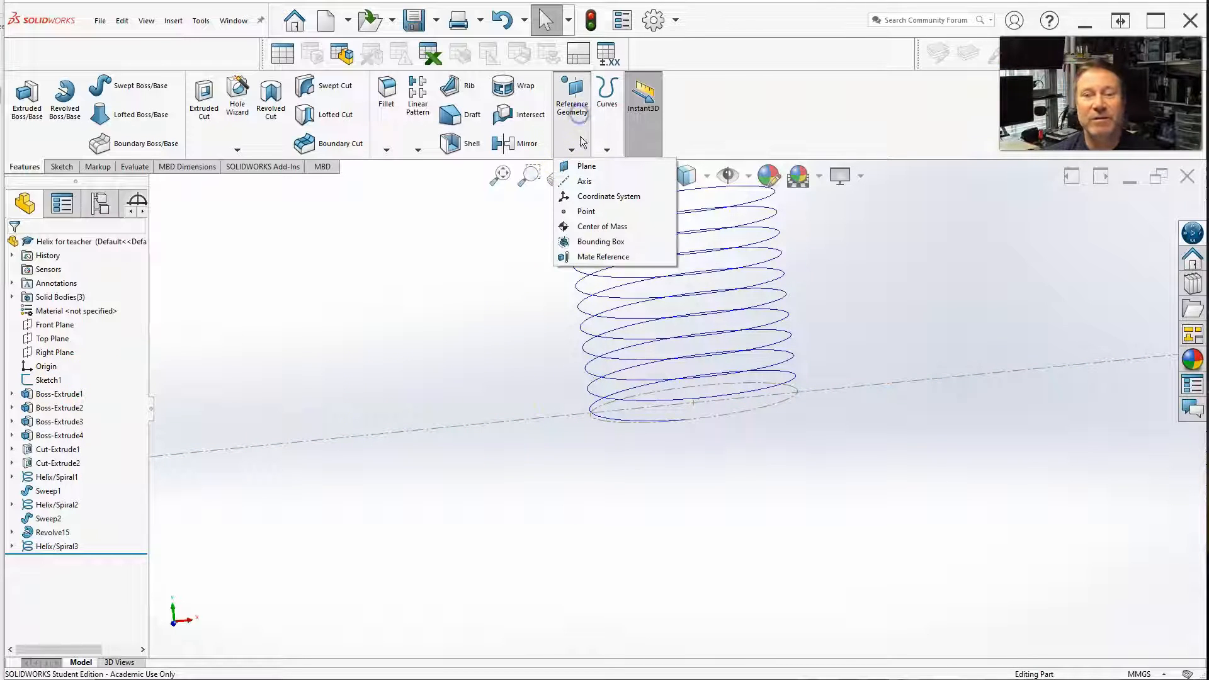
click(585, 167)
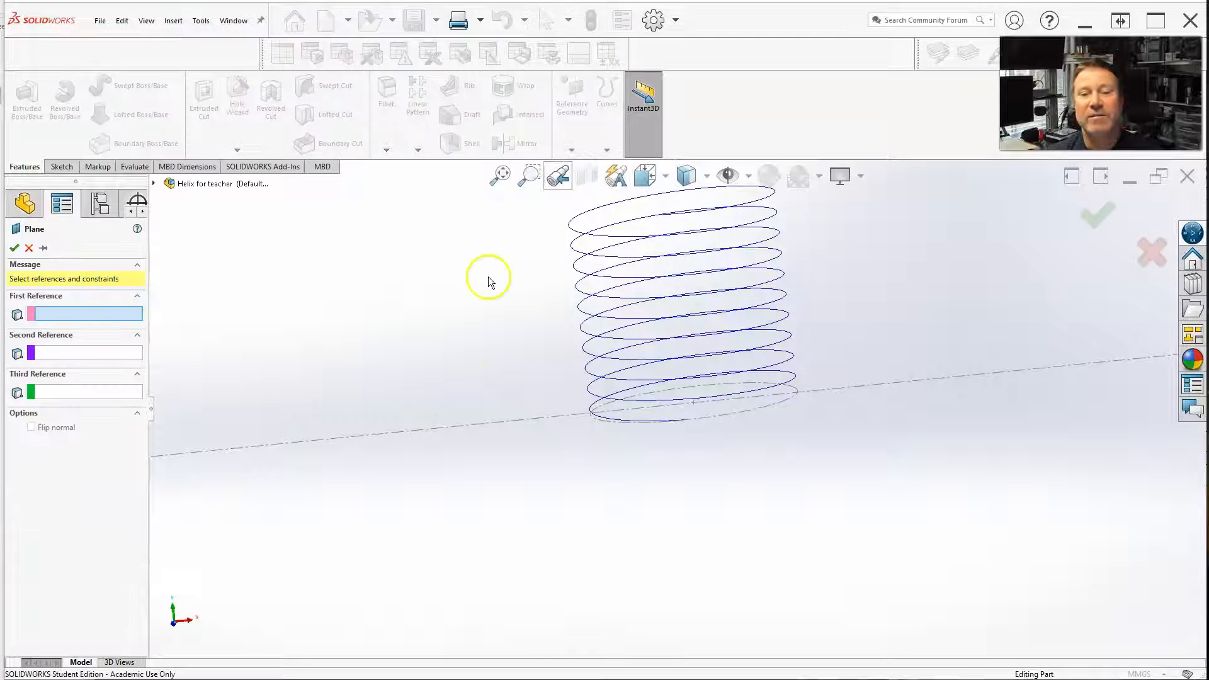
click(686, 421)
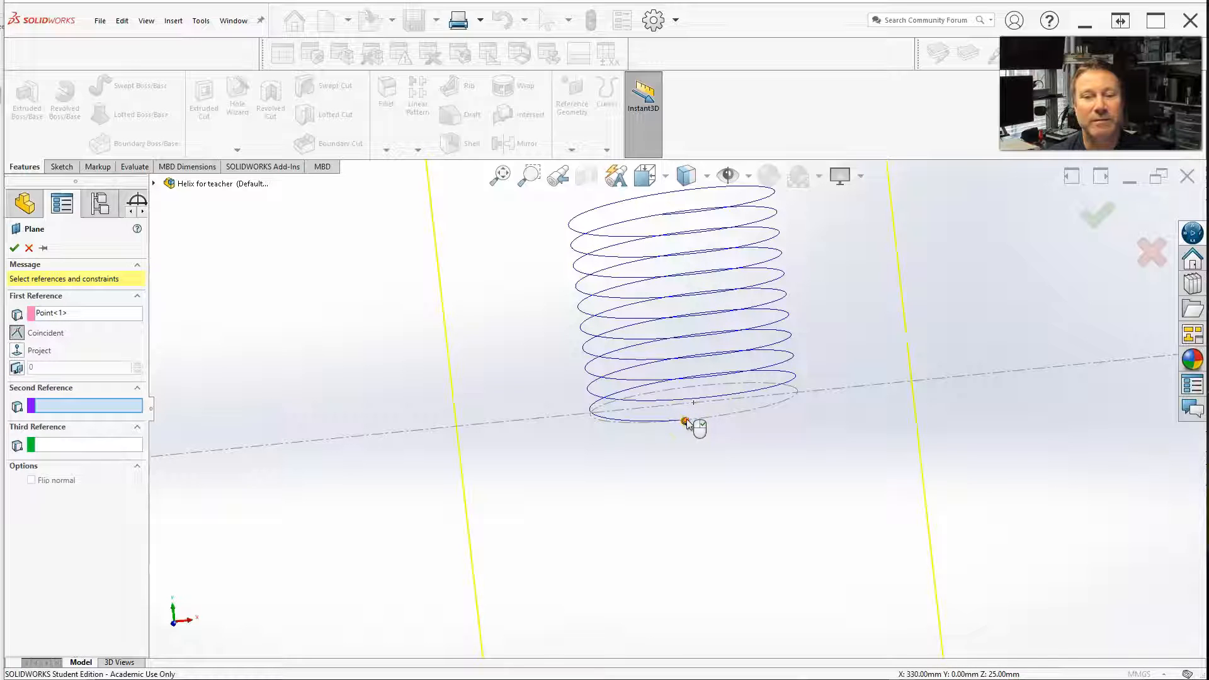
click(637, 399)
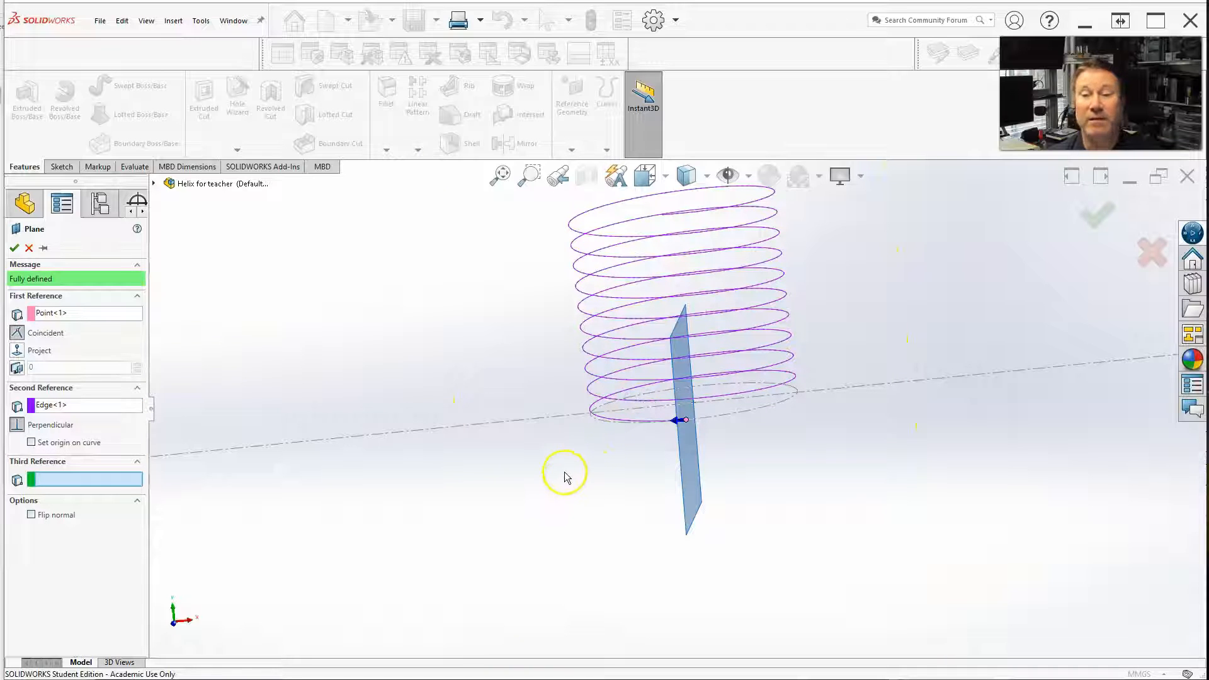
mouse_move(572, 467)
middle_down()
mouse_move(591, 450)
mouse_move(567, 472)
mouse_move(580, 470)
mouse_move(581, 449)
middle_up()
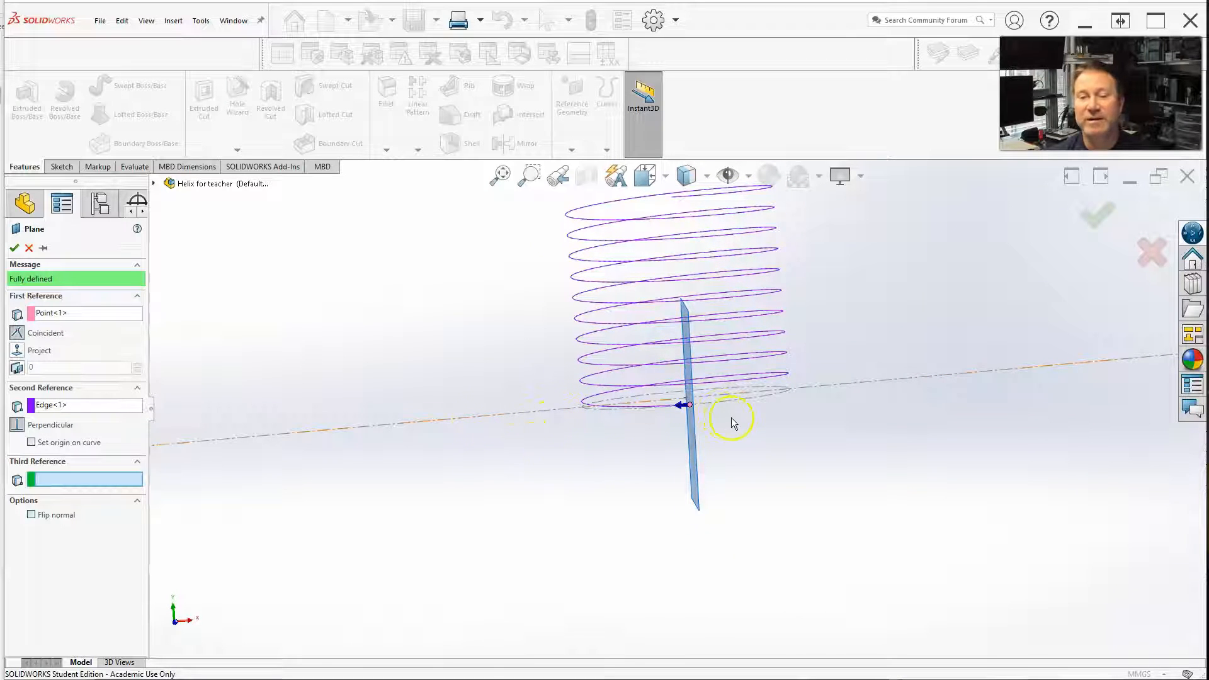
scroll(732, 423, down, 3)
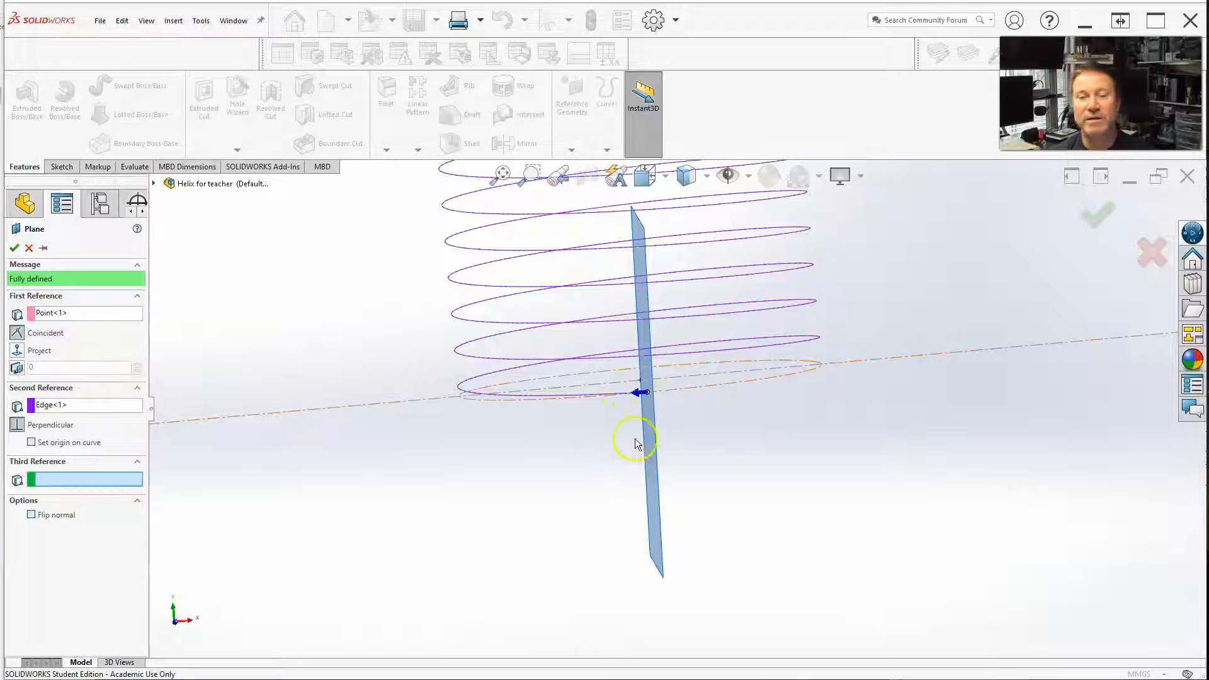
scroll(636, 436, up, 1)
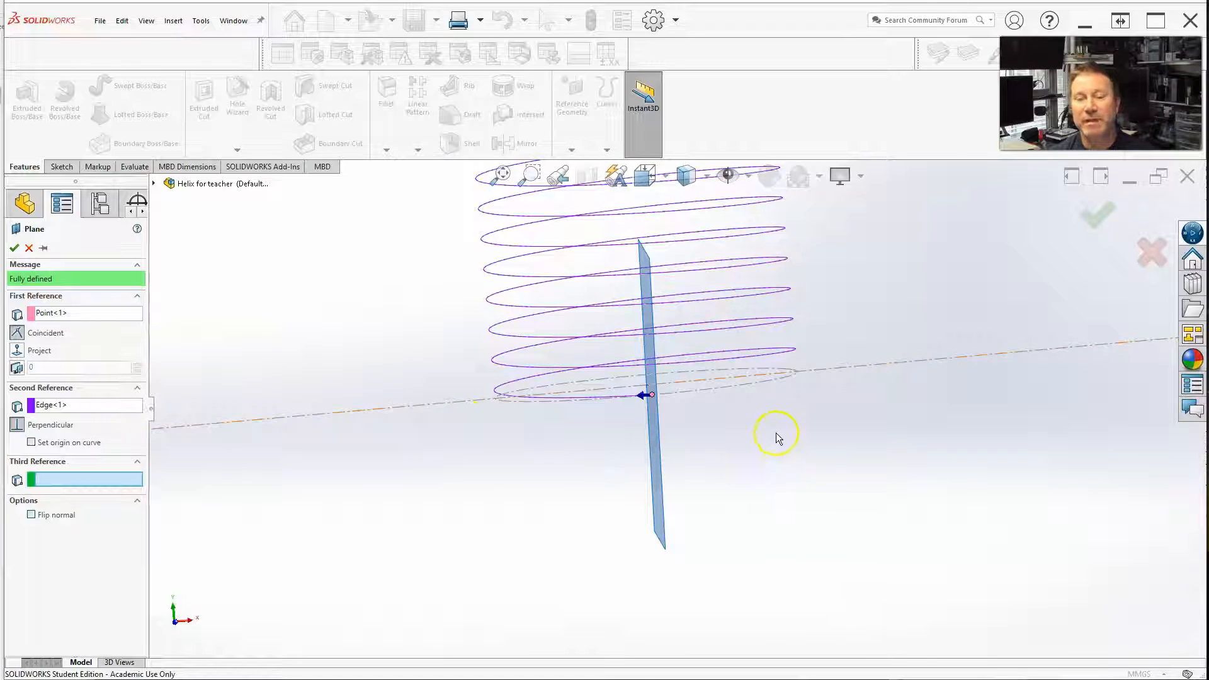
scroll(621, 398, up, 1)
middle_drag(611, 440, 596, 461)
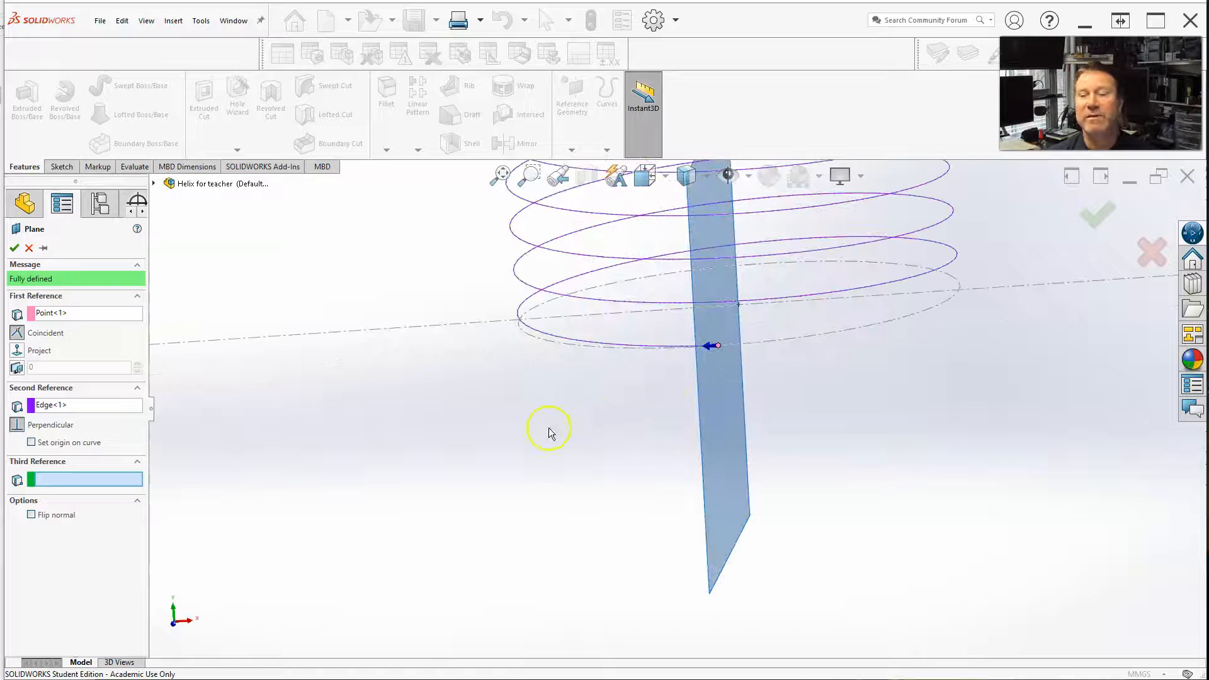
scroll(549, 429, up, 1)
scroll(655, 378, up, 3)
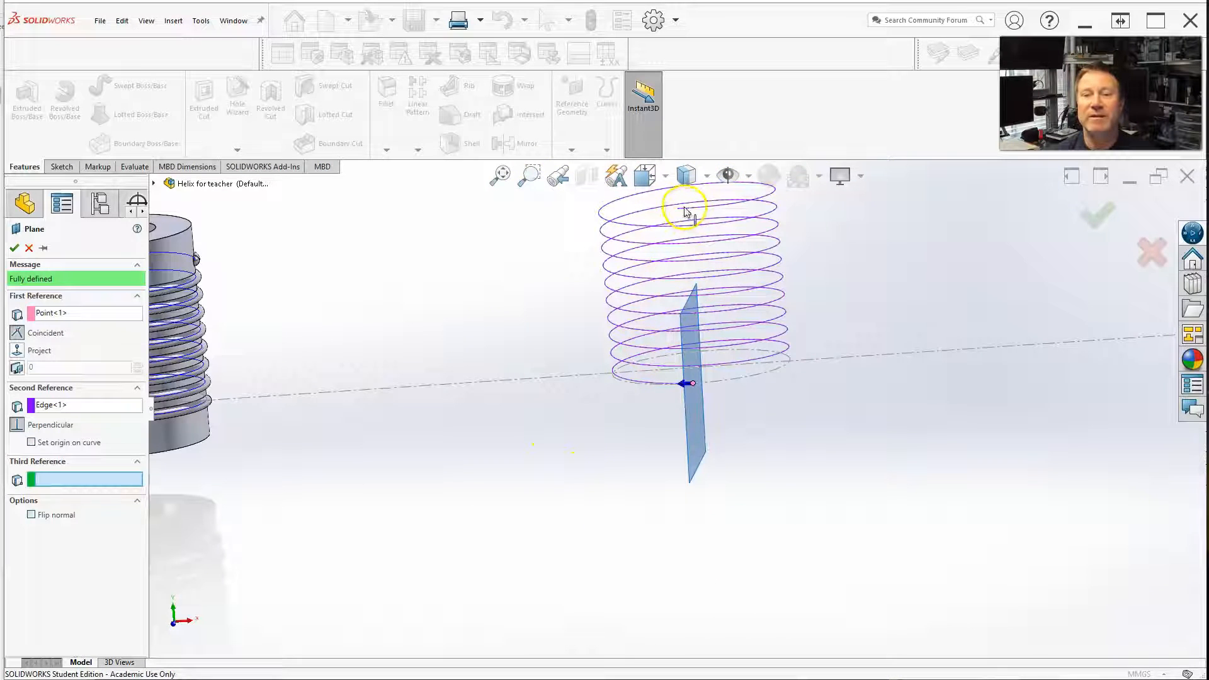
scroll(648, 357, down, 3)
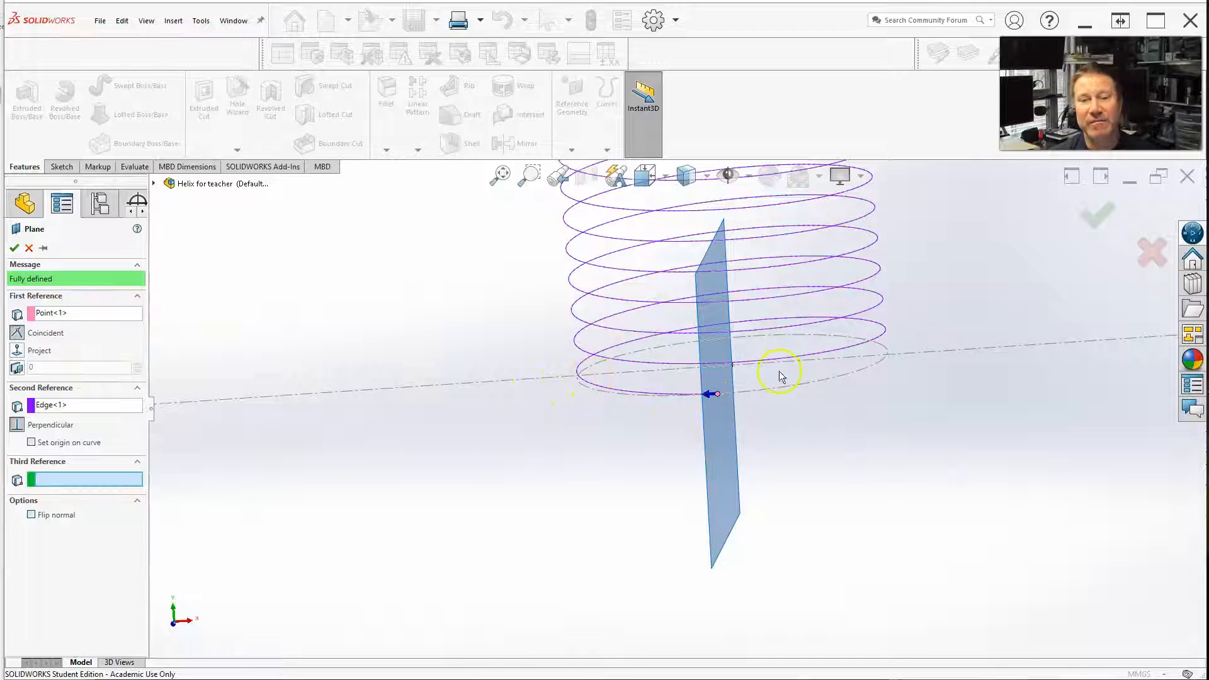
middle_drag(548, 418, 558, 387)
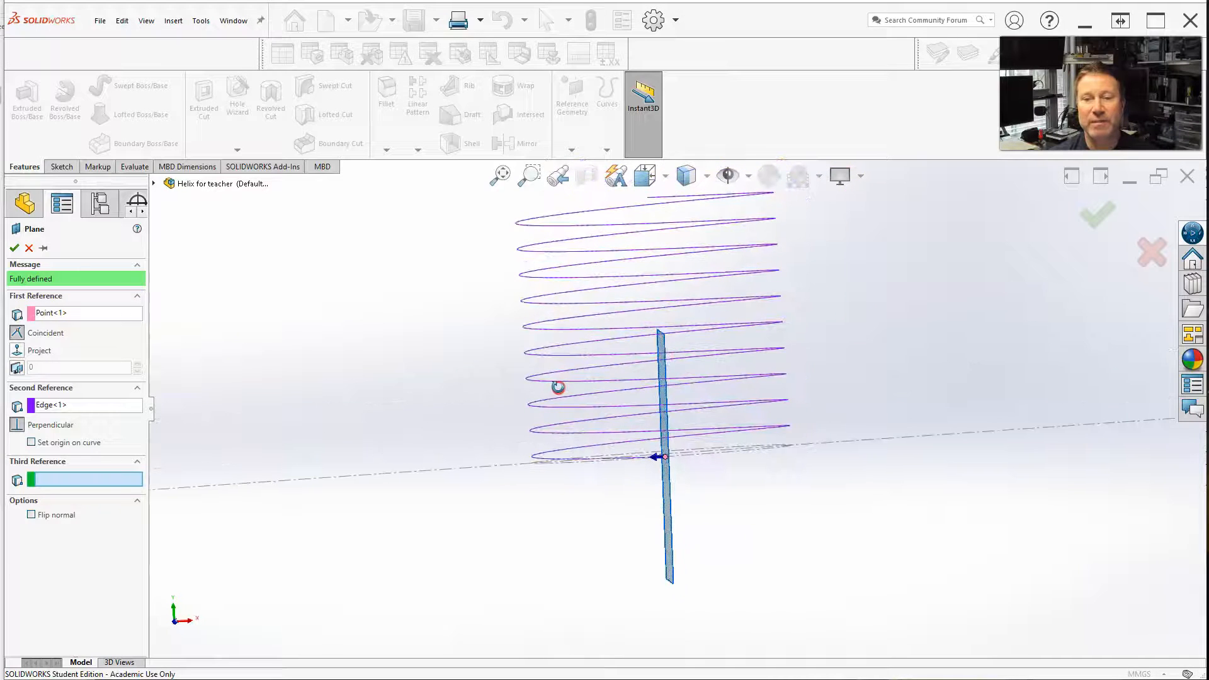
click(1098, 217)
scroll(801, 436, up, 1)
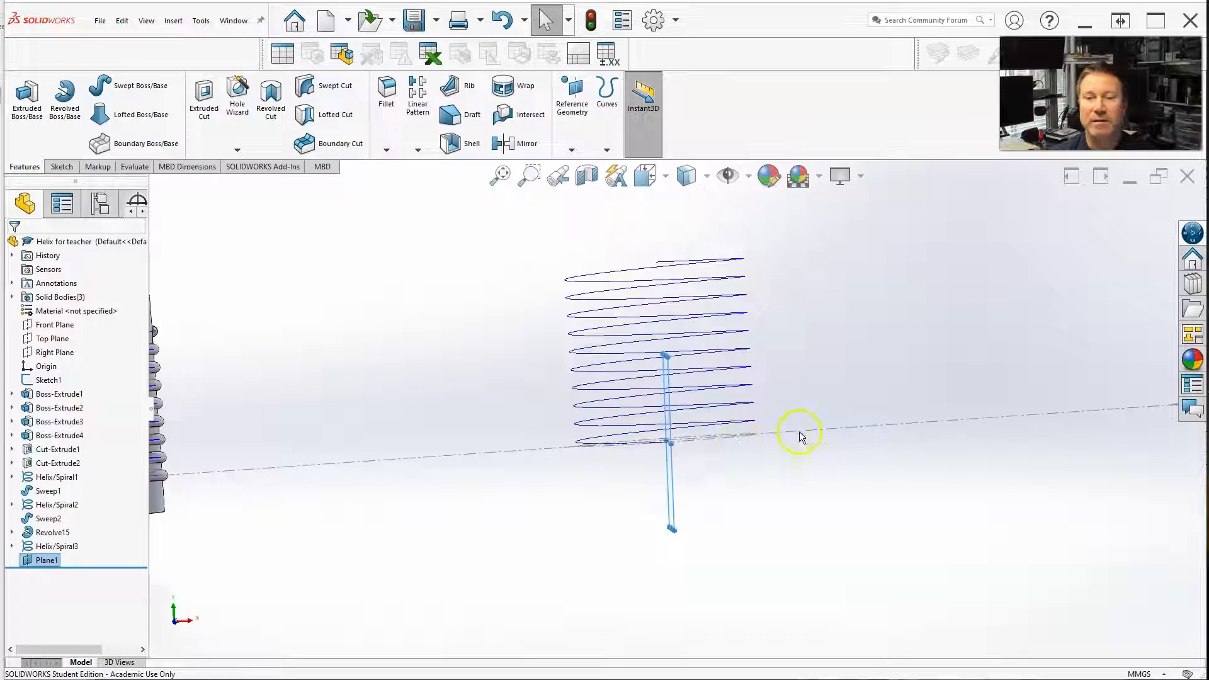
Step: Start a new sketch on the reference plane at the helix's start and orient the view normal to it
middle_drag(664, 434, 659, 508)
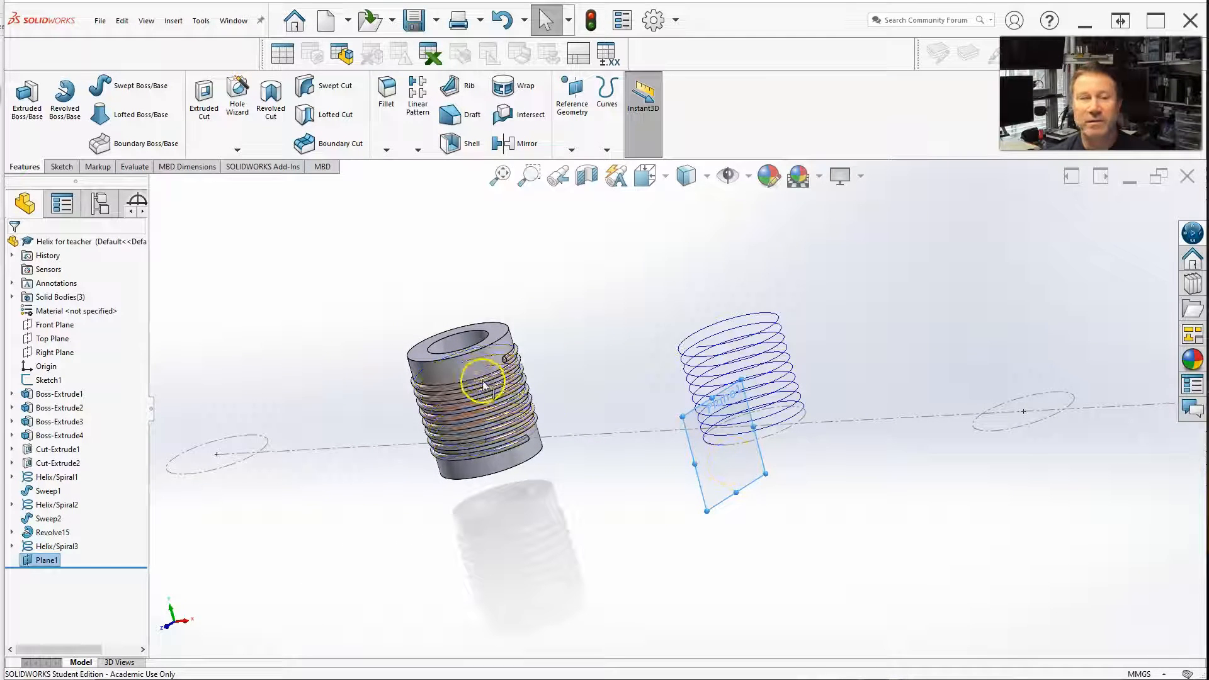
click(61, 167)
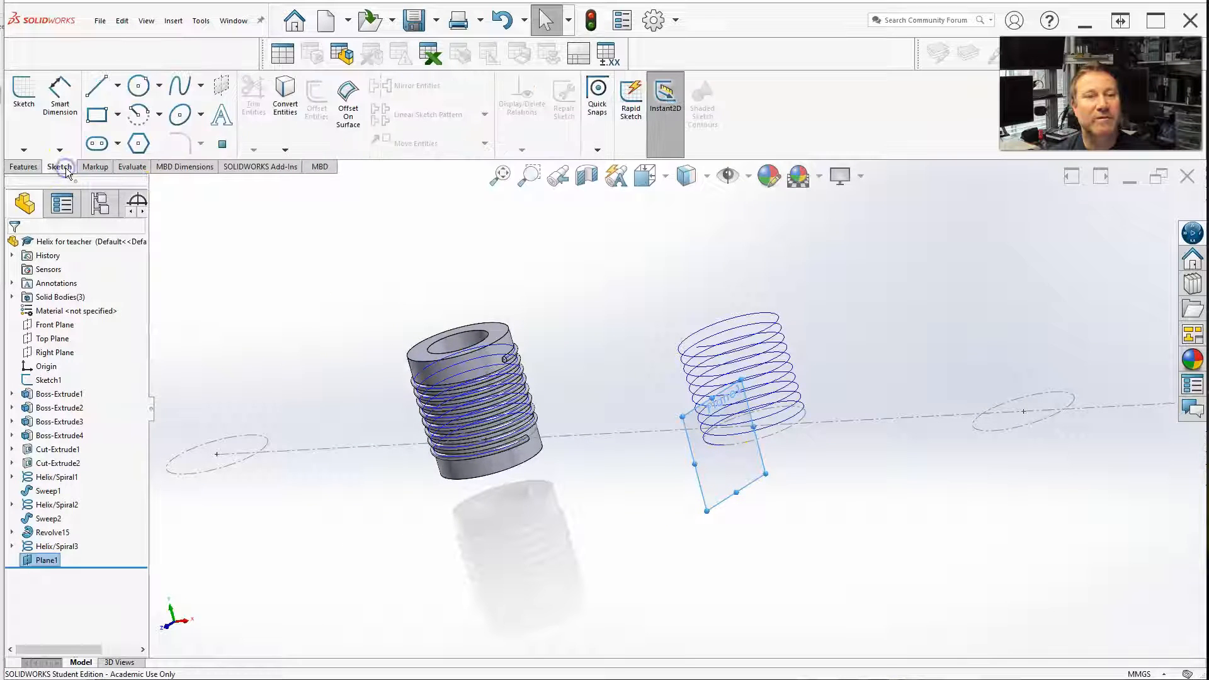
click(24, 97)
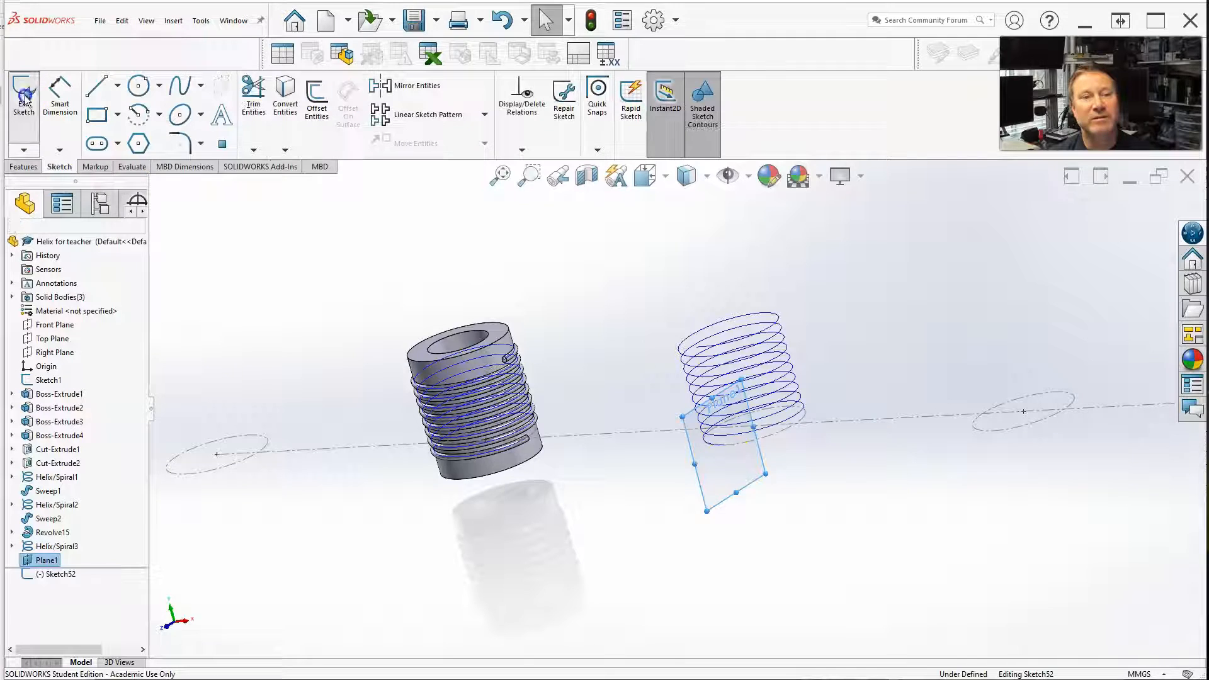
click(706, 482)
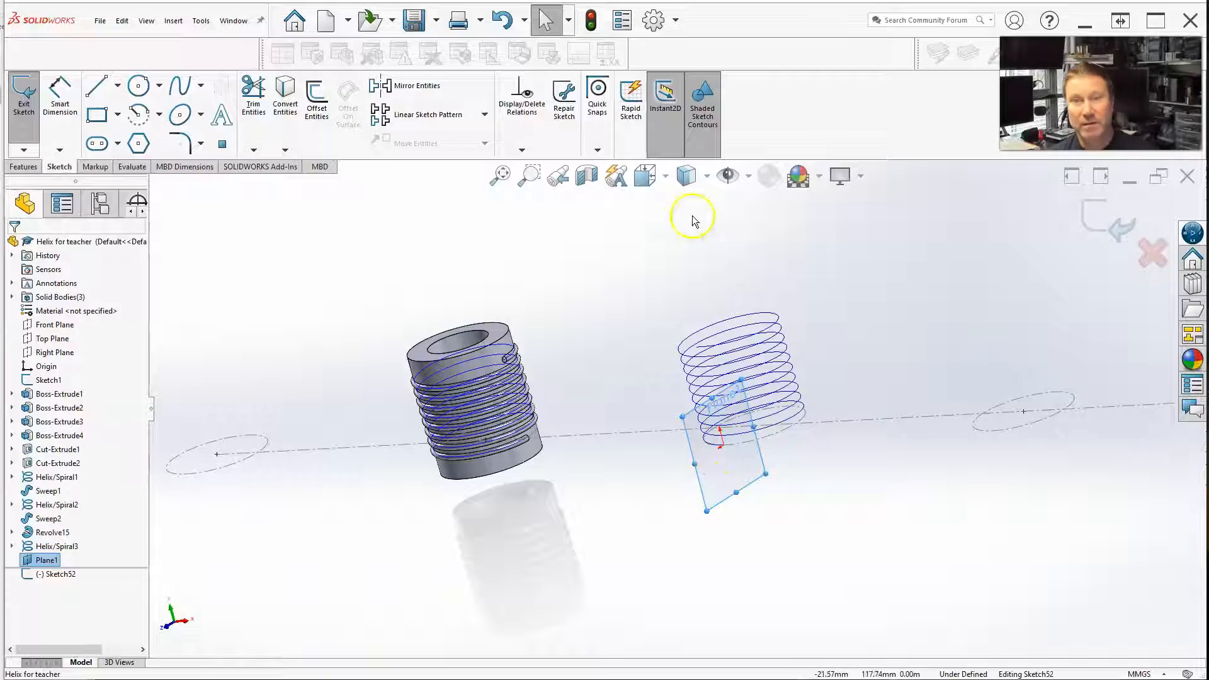
click(664, 175)
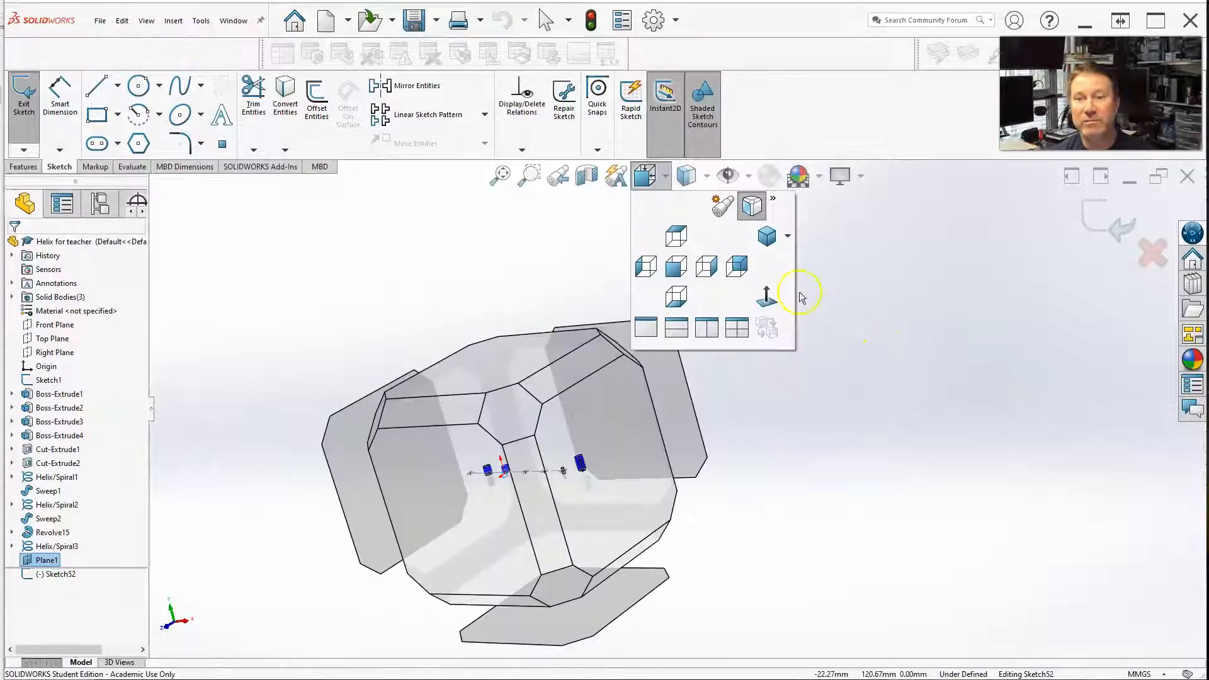
click(767, 297)
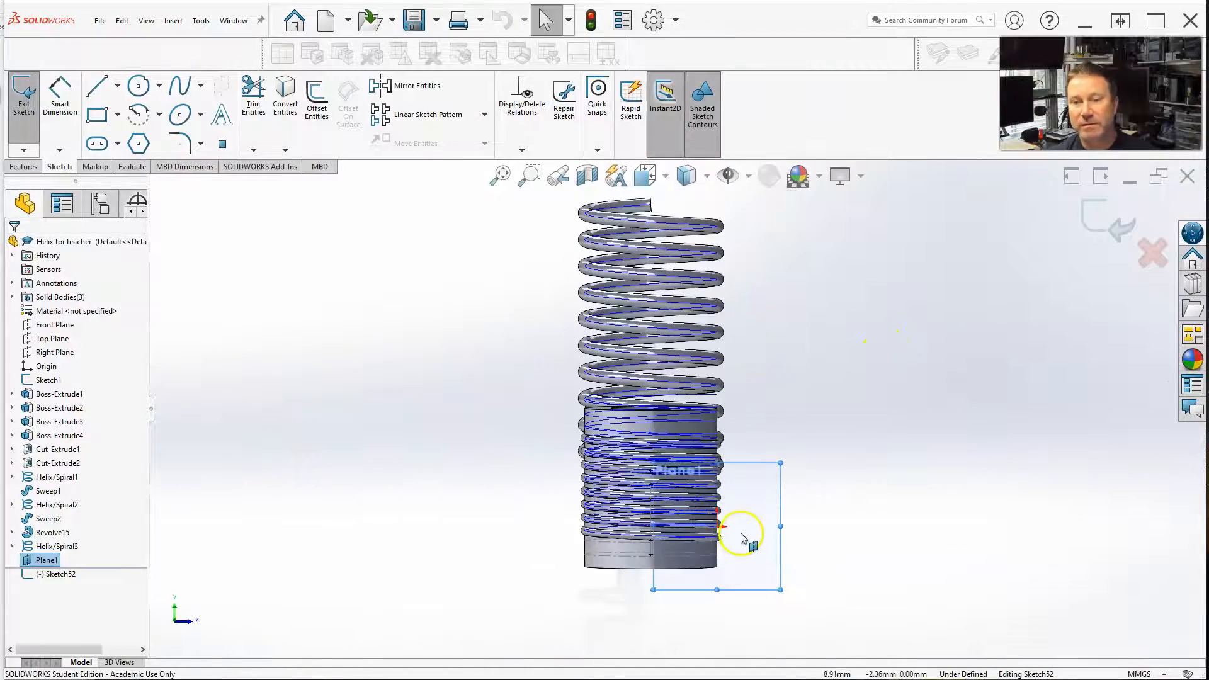
Step: Sketch a center rectangle on the reference plane, placed freely near the helix's lower end
scroll(736, 530, down, 5)
scroll(729, 523, up, 8)
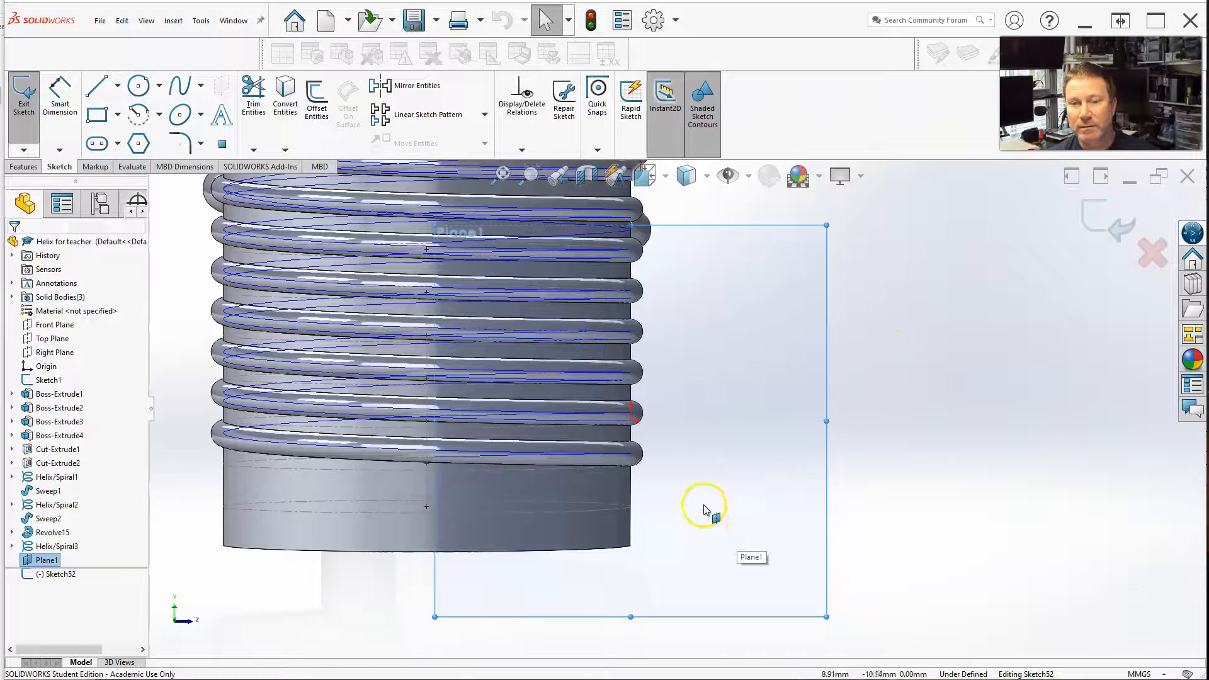
middle_drag(703, 476, 723, 501)
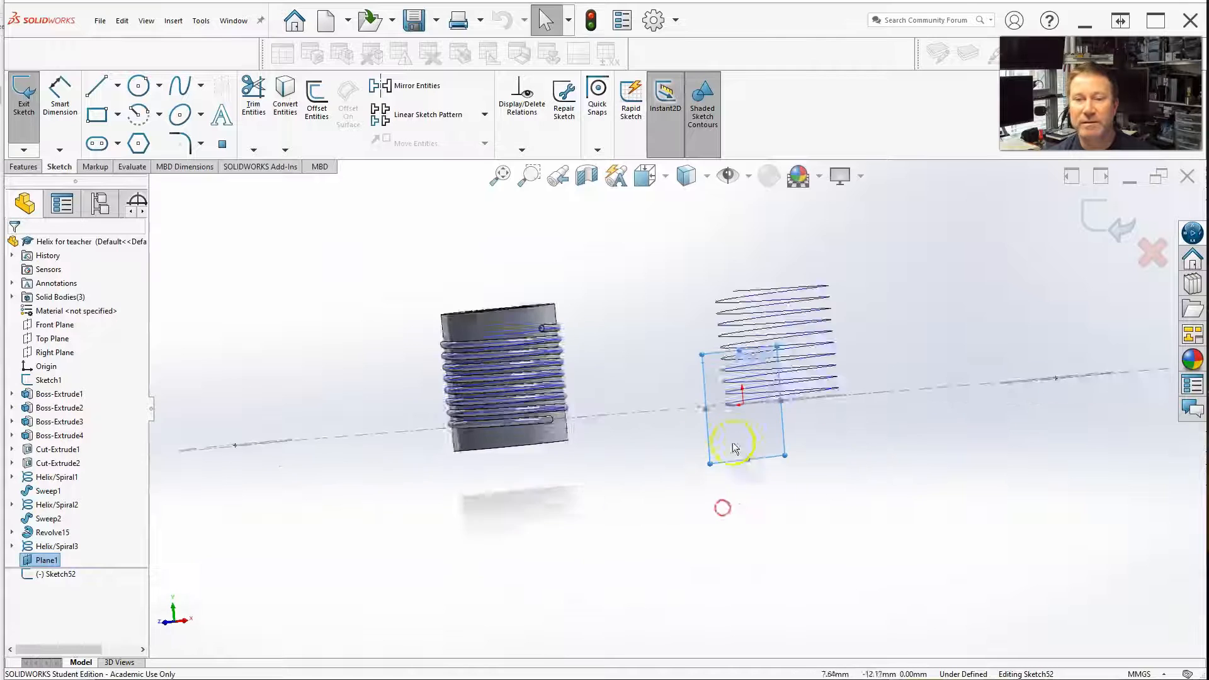
scroll(724, 421, down, 6)
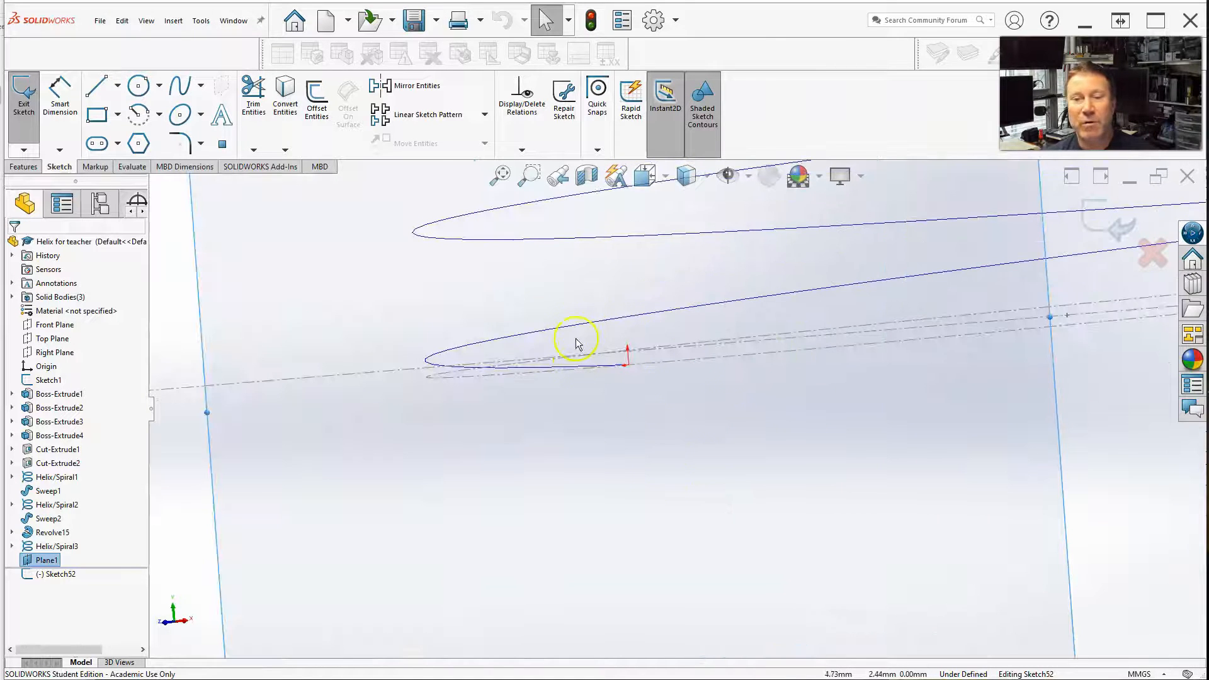
click(119, 117)
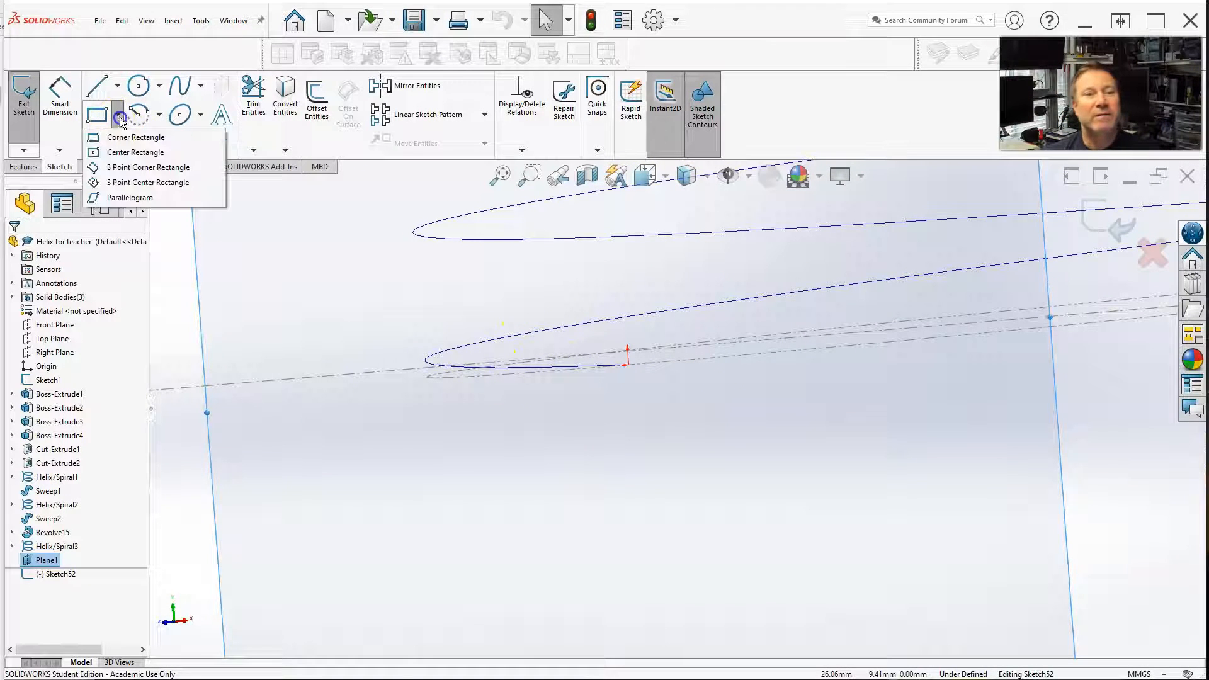
click(132, 152)
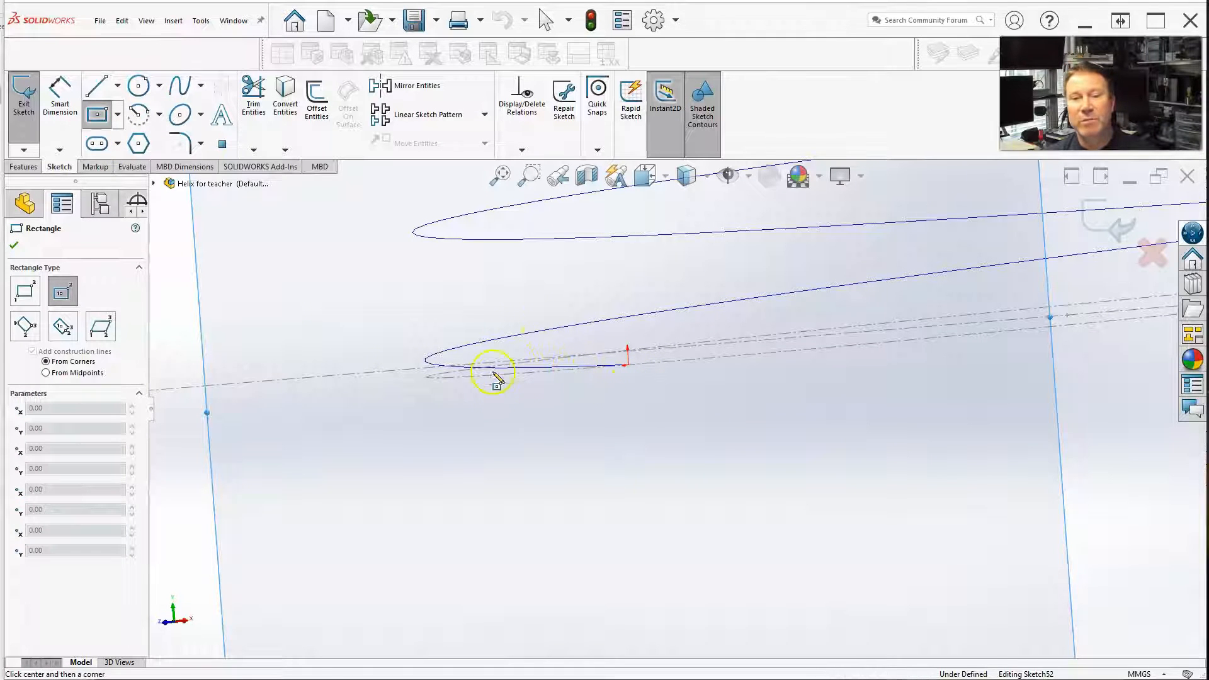
click(518, 345)
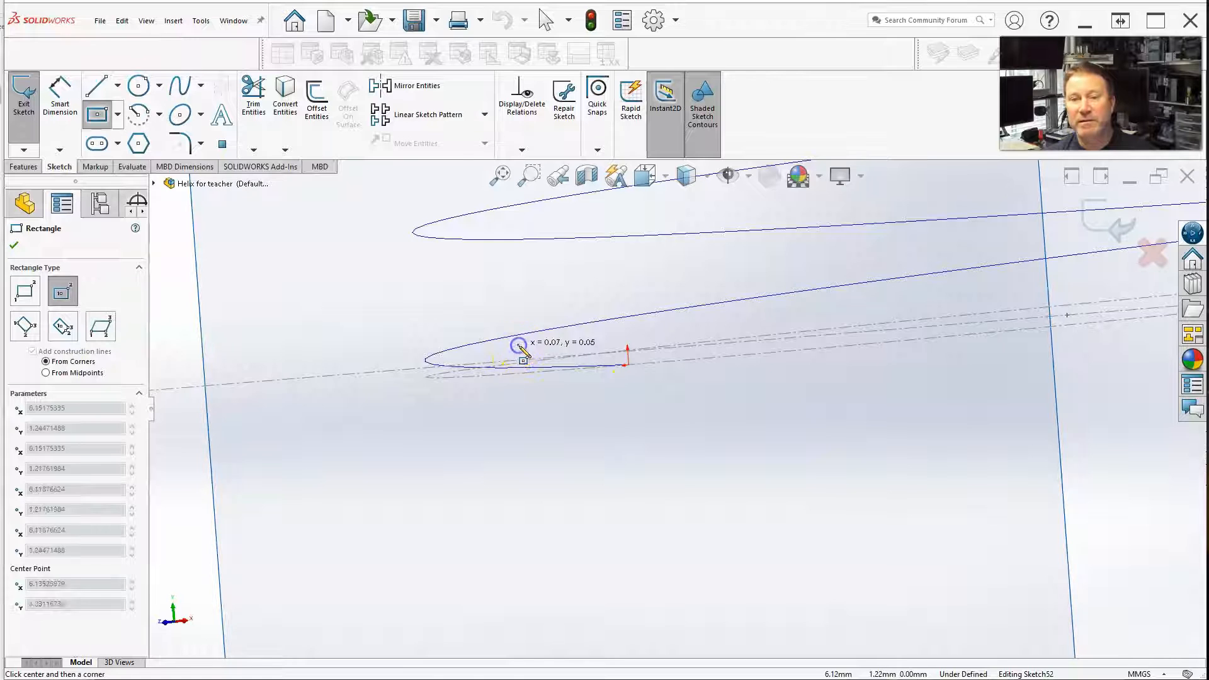
click(699, 411)
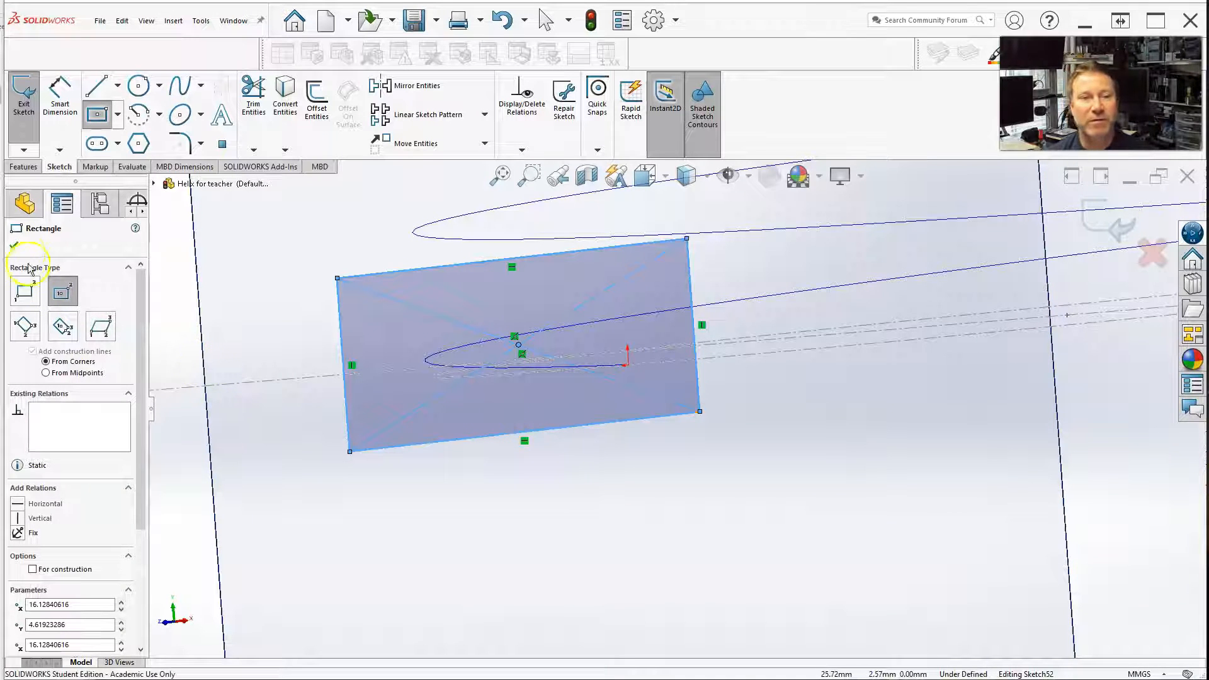
click(14, 245)
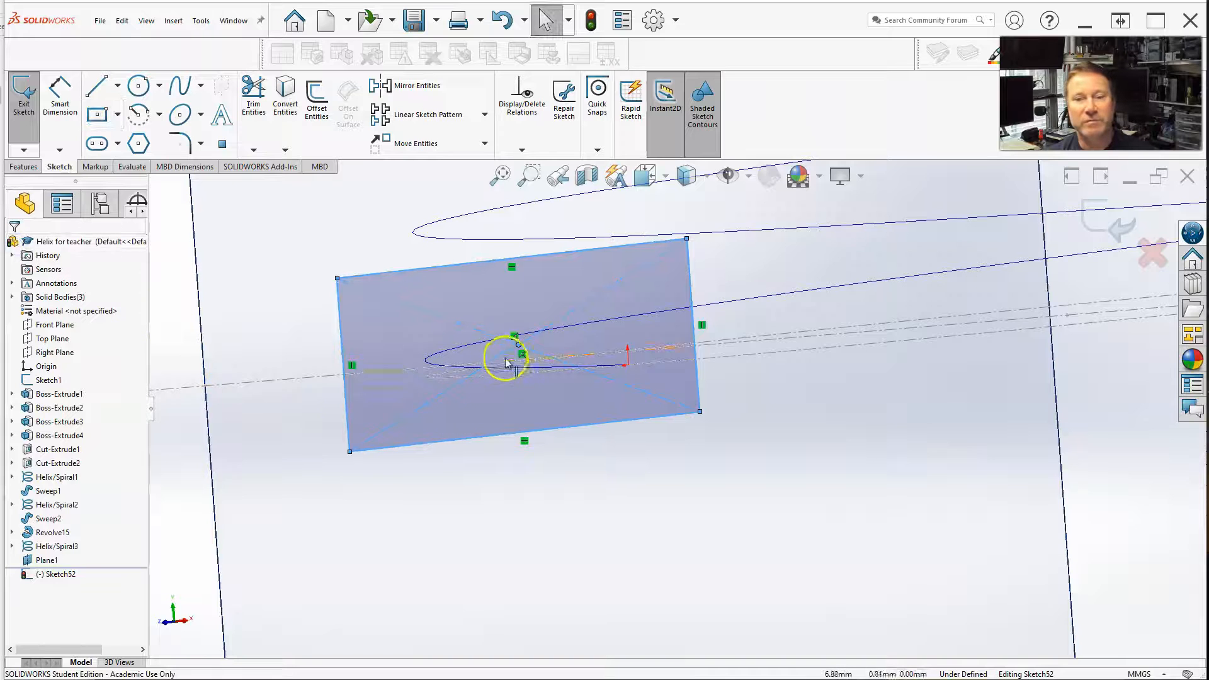
click(519, 345)
click(519, 345)
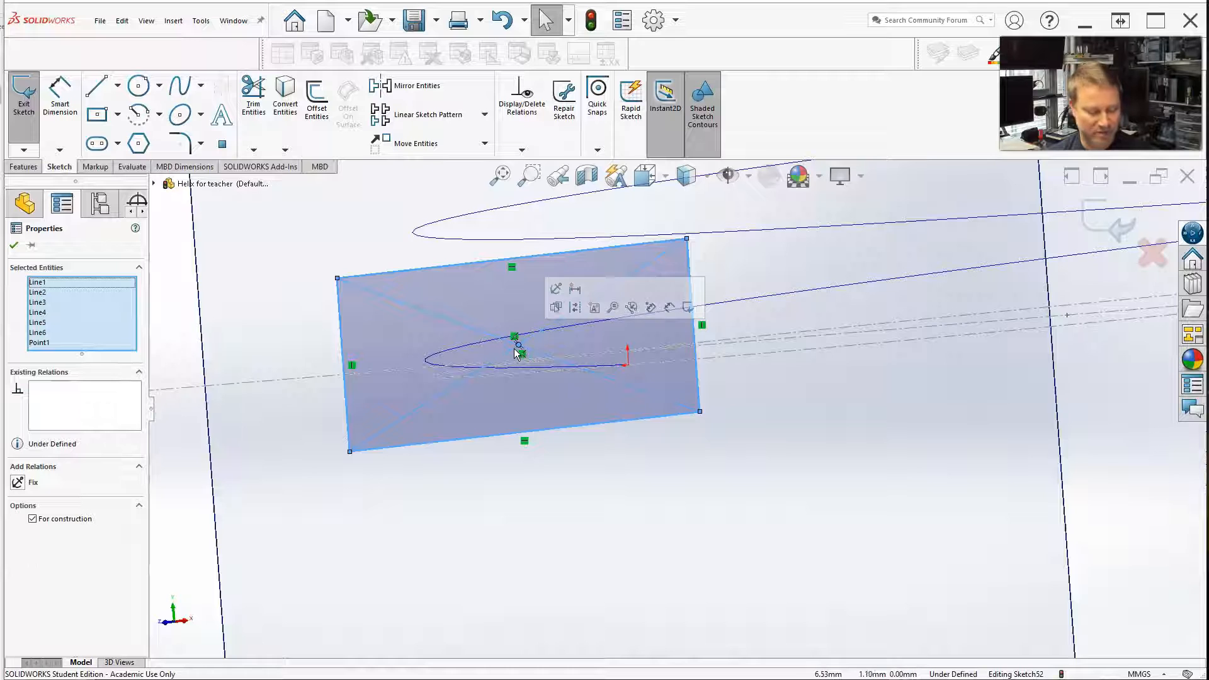
scroll(520, 350, down, 5)
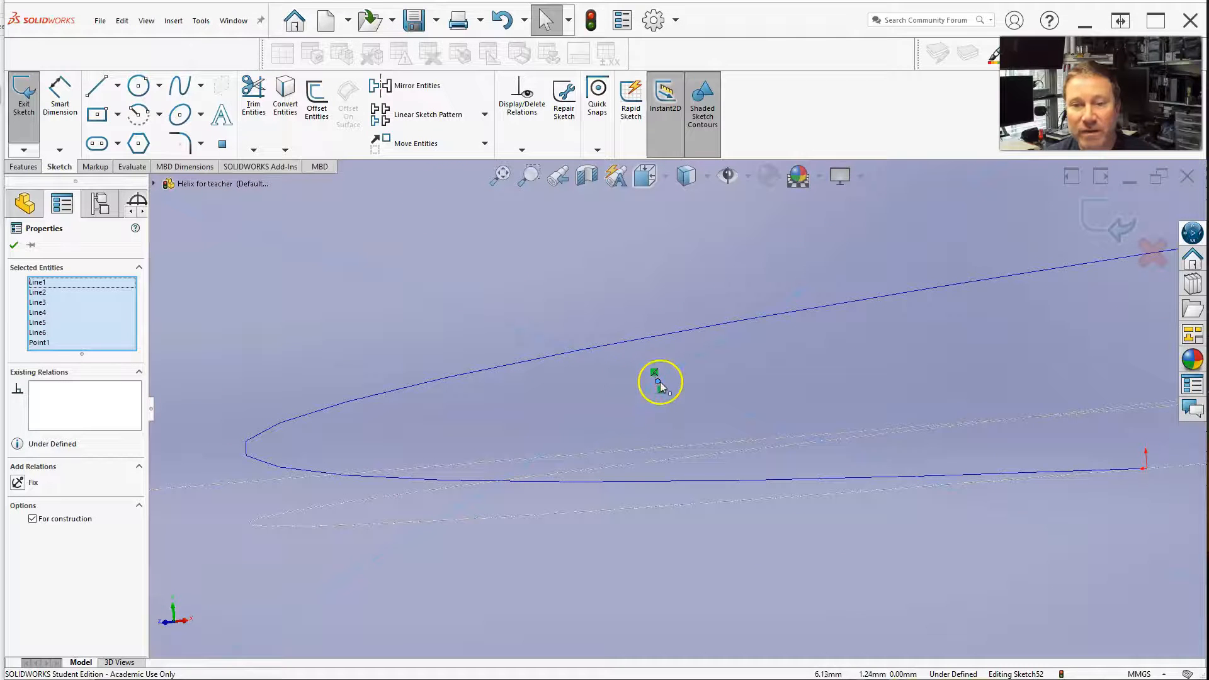
click(658, 382)
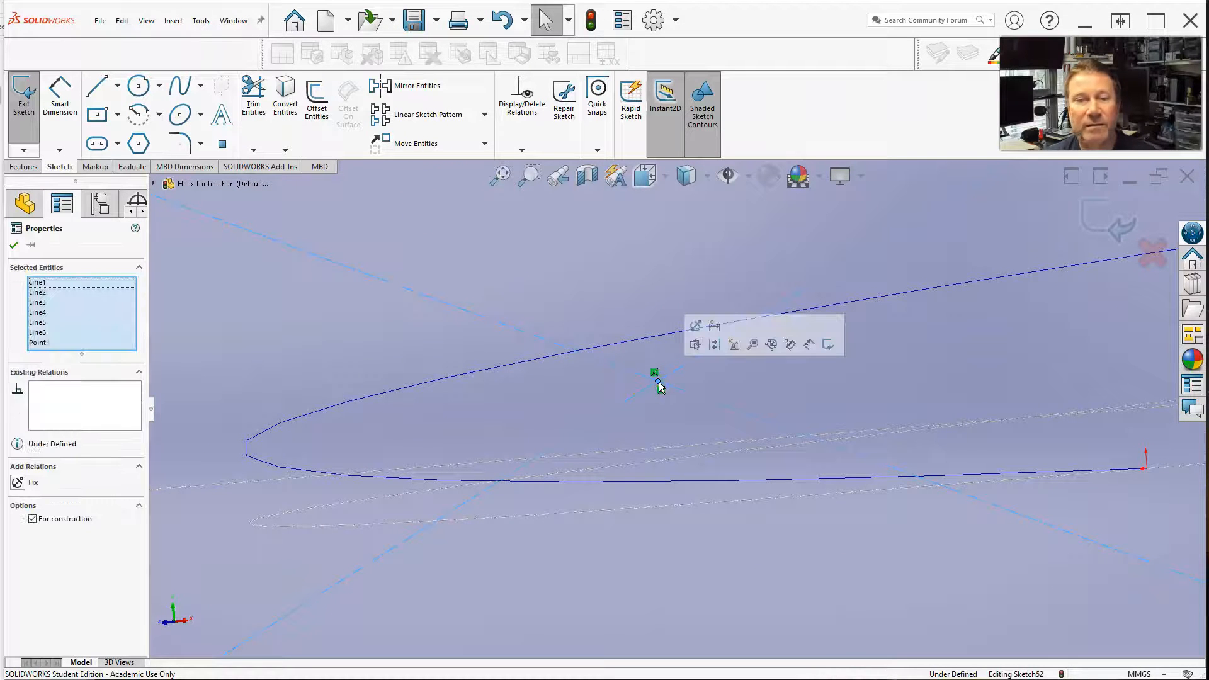
scroll(659, 381, up, 5)
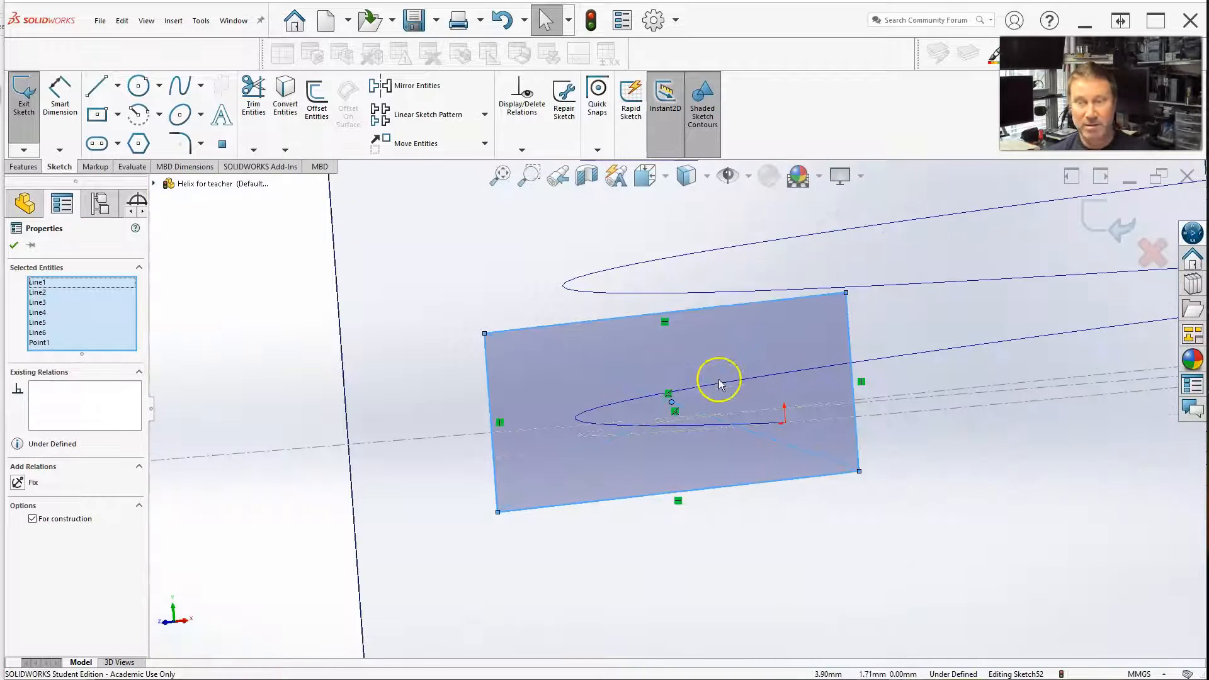
key(Escape)
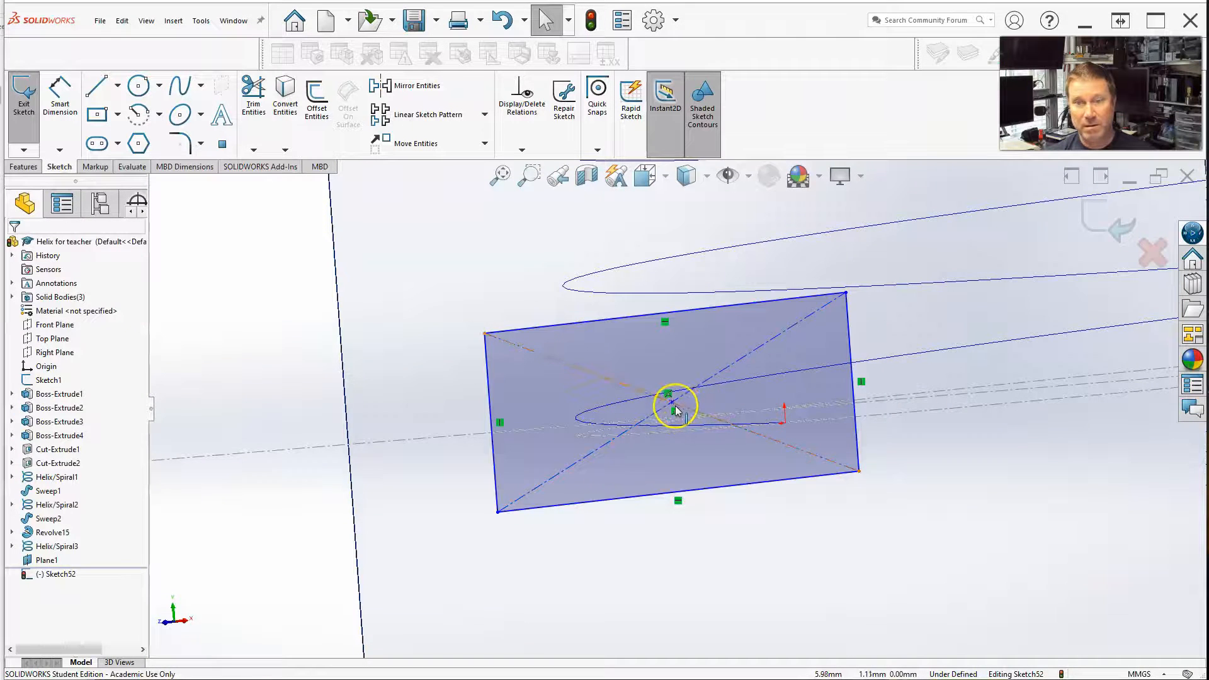
Step: Add a Pierce relation between the rectangle's center point and the helix curve
scroll(686, 406, down, 3)
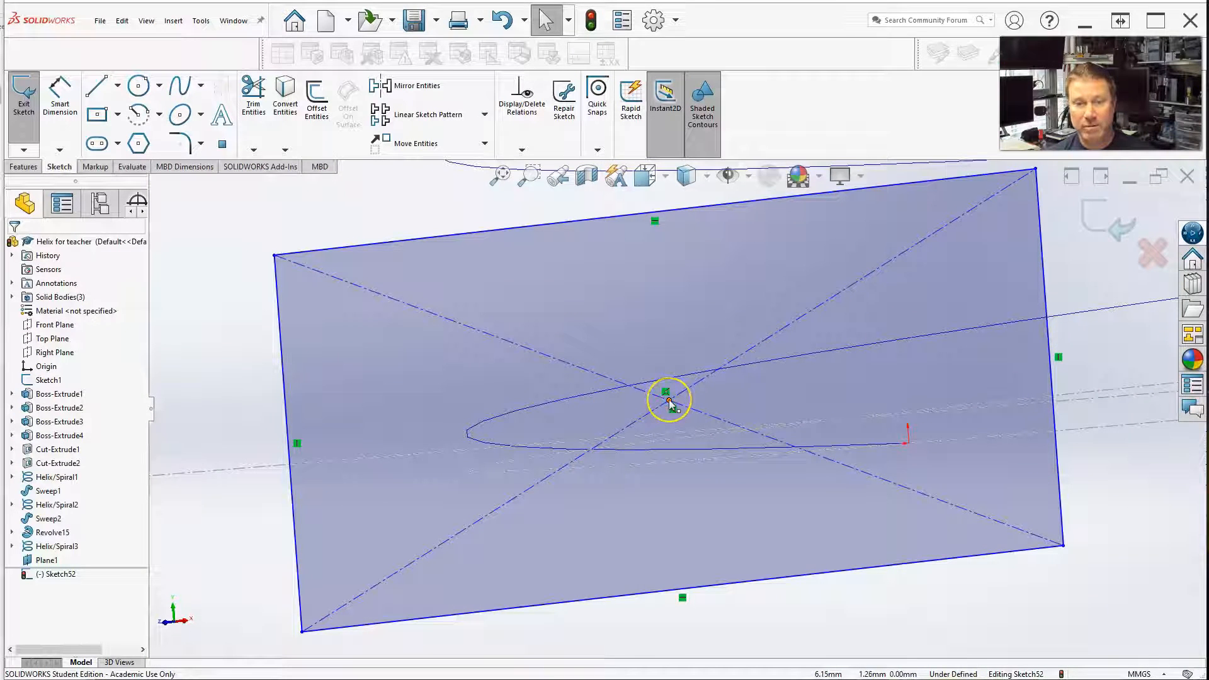
click(670, 401)
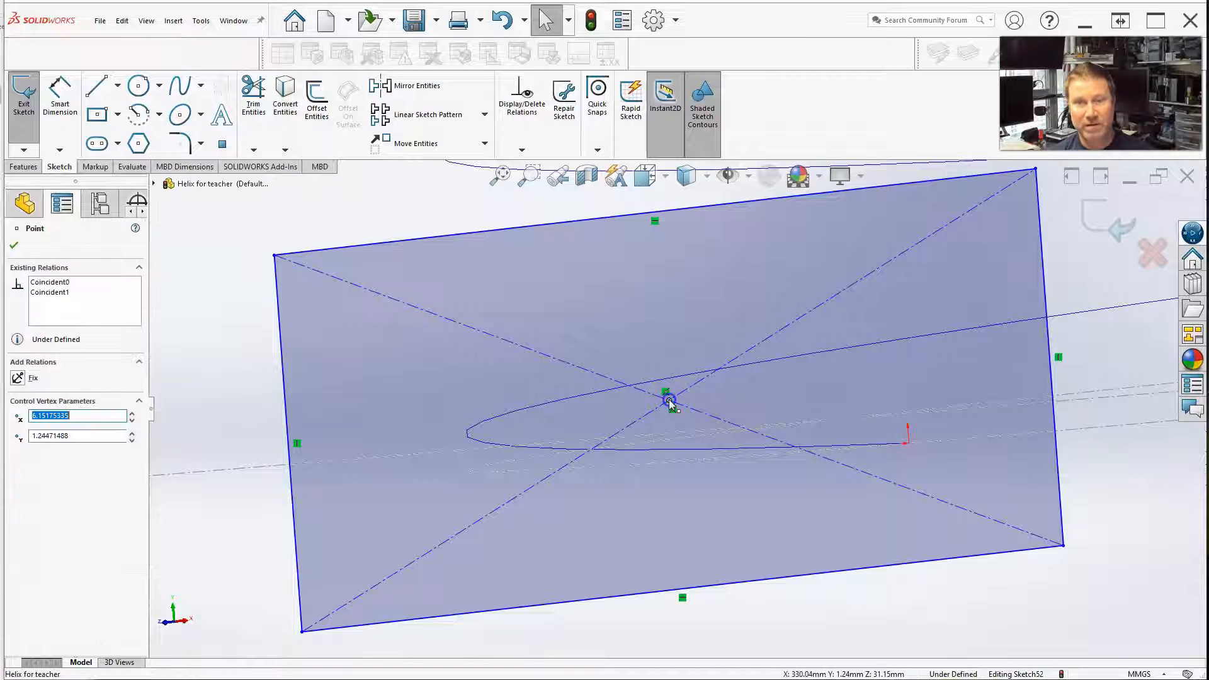
scroll(699, 462, up, 4)
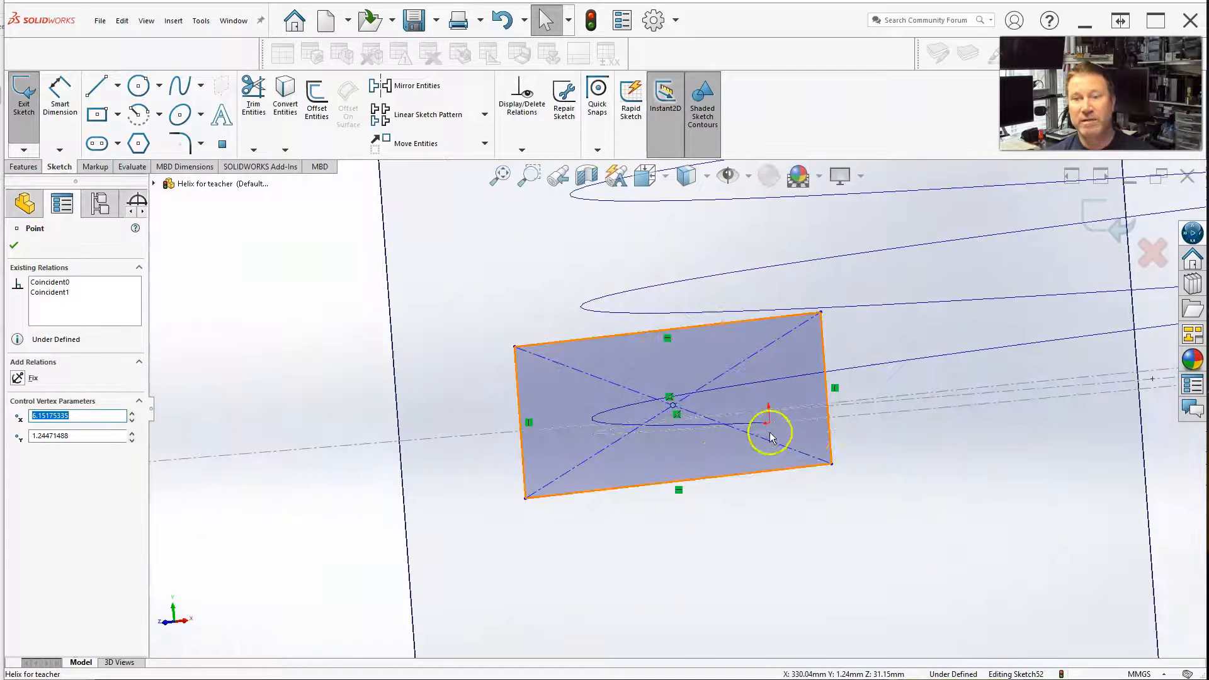
scroll(771, 428, down, 5)
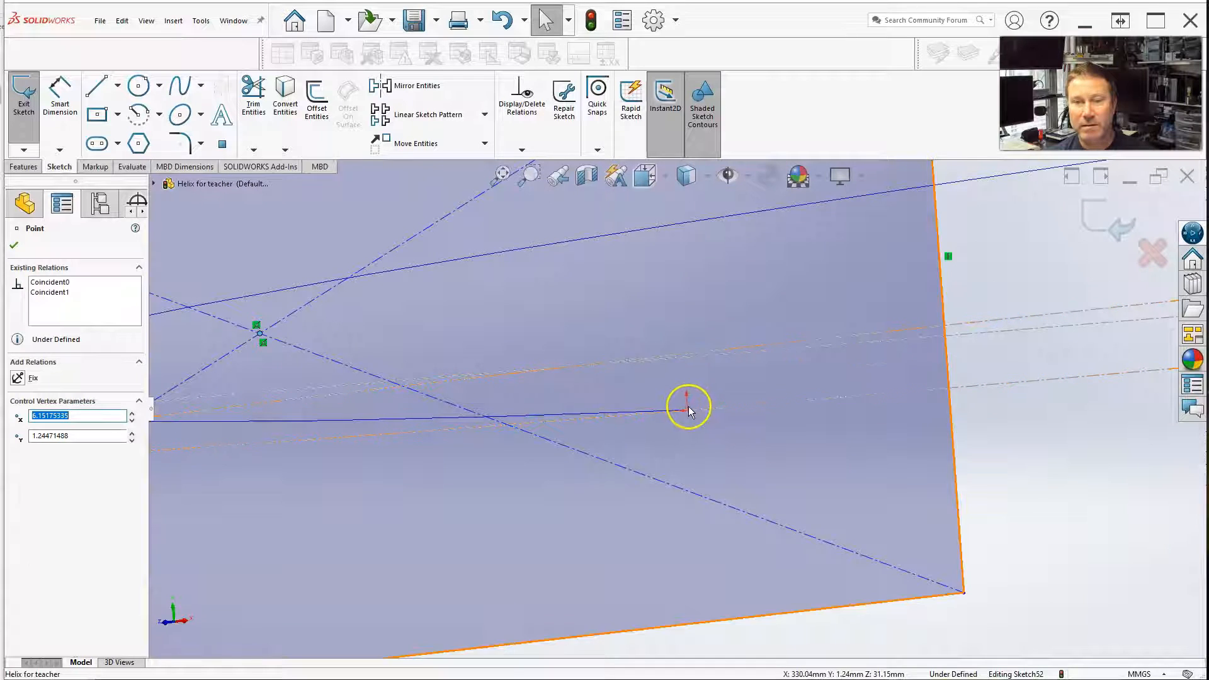
scroll(690, 410, down, 5)
scroll(690, 435, up, 8)
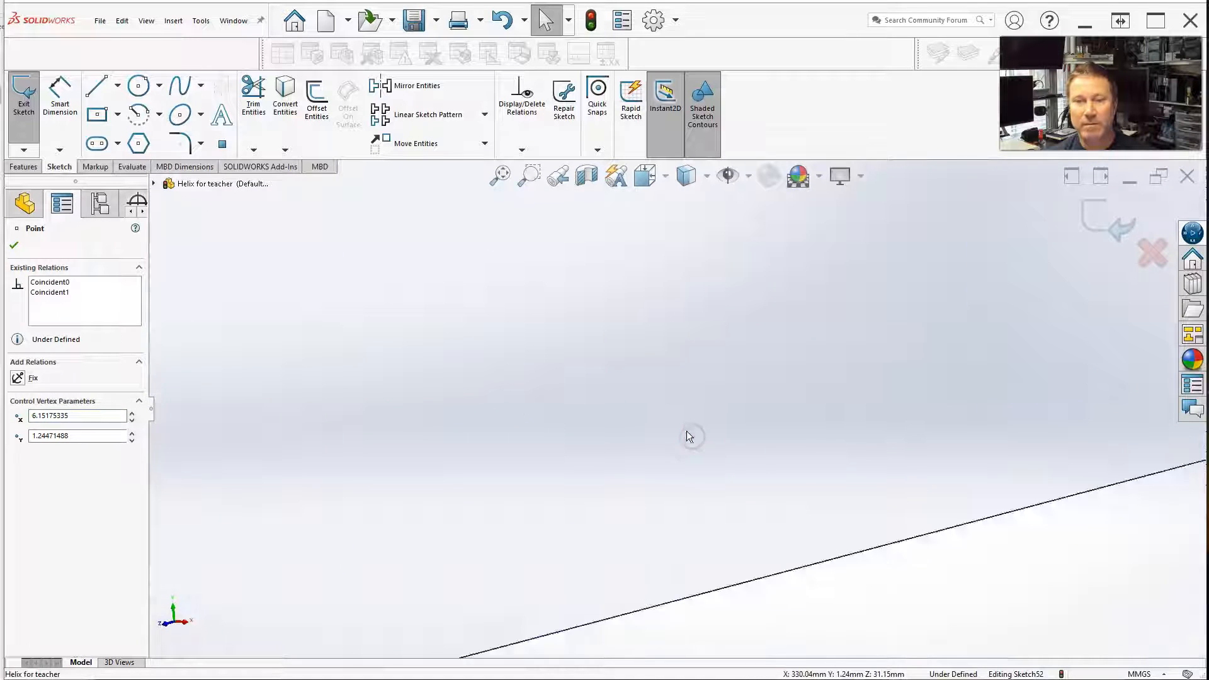
scroll(661, 267, down, 4)
scroll(691, 439, down, 3)
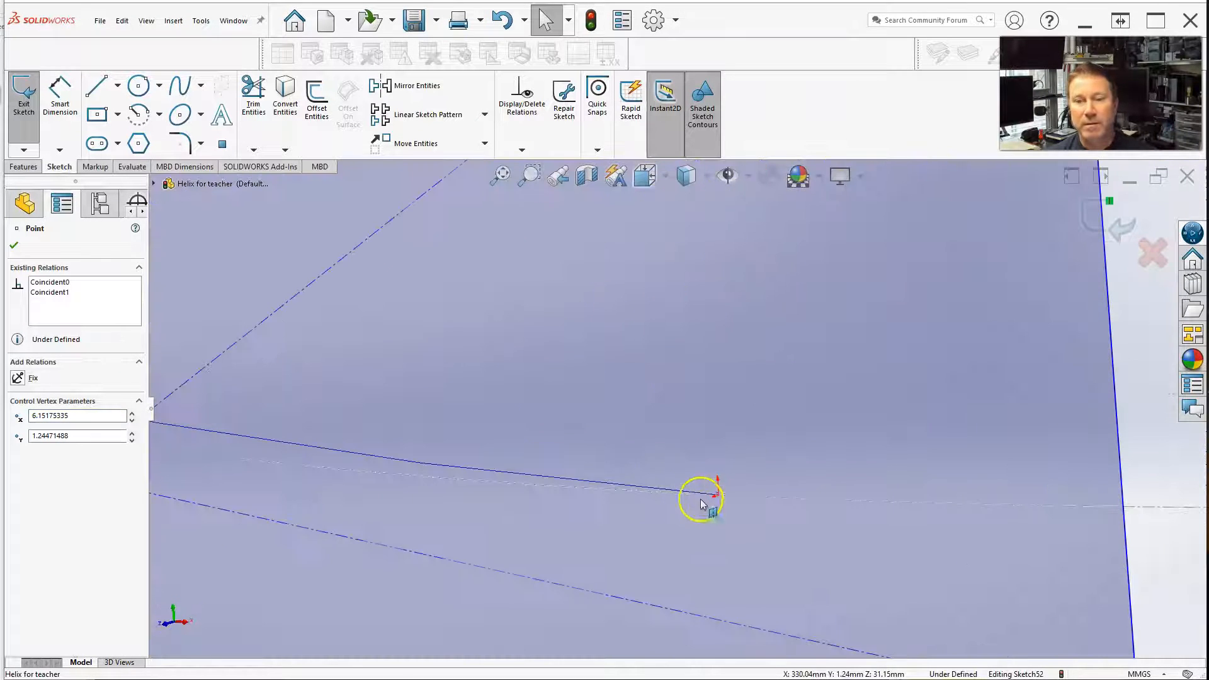
ctrl+click(626, 488)
scroll(552, 470, up, 3)
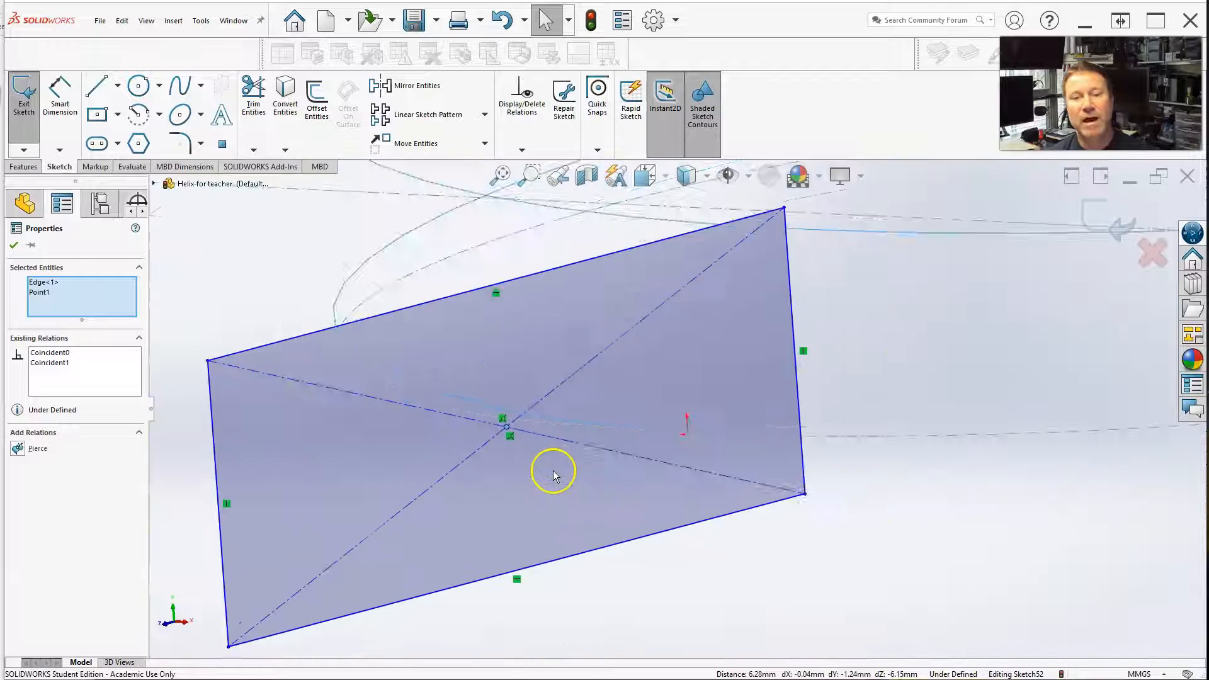
scroll(553, 470, up, 1)
scroll(642, 400, up, 3)
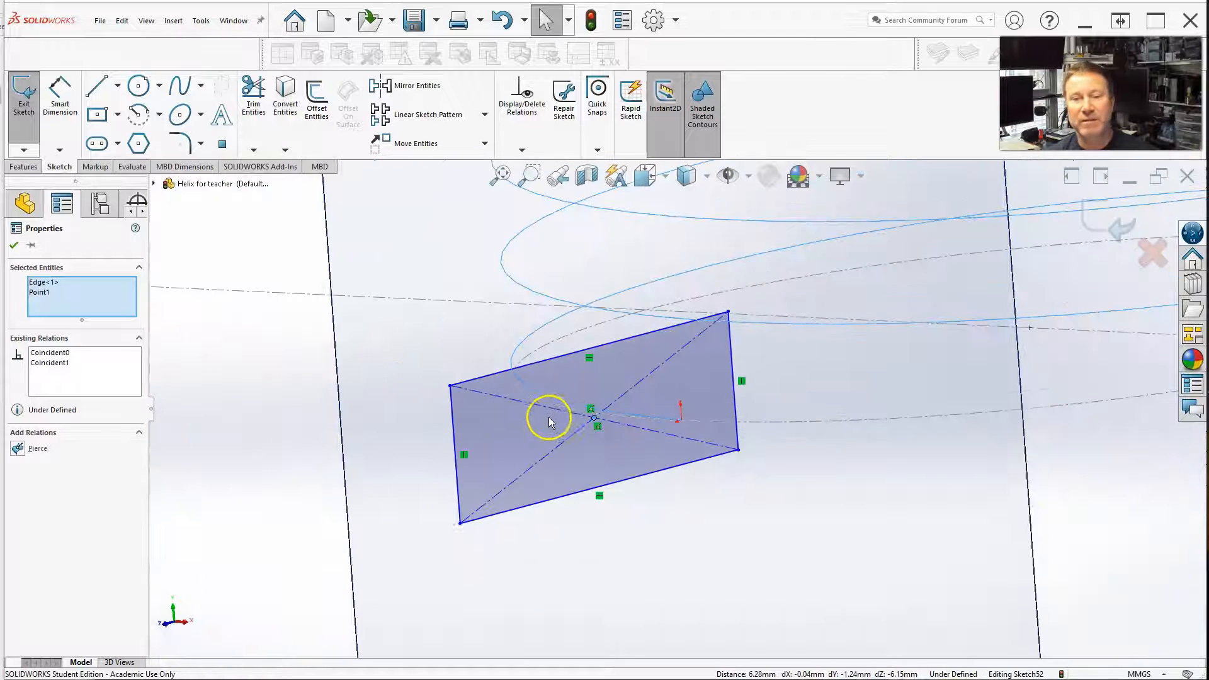
scroll(520, 426, up, 2)
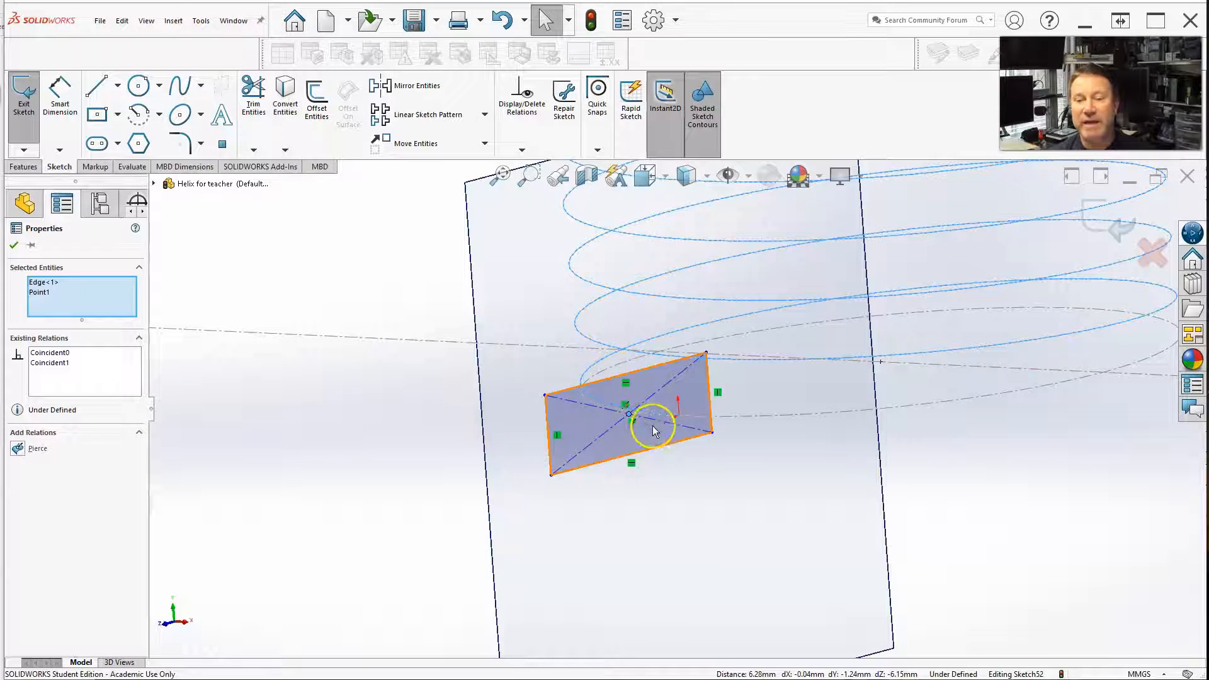
scroll(655, 431, down, 3)
scroll(485, 424, down, 3)
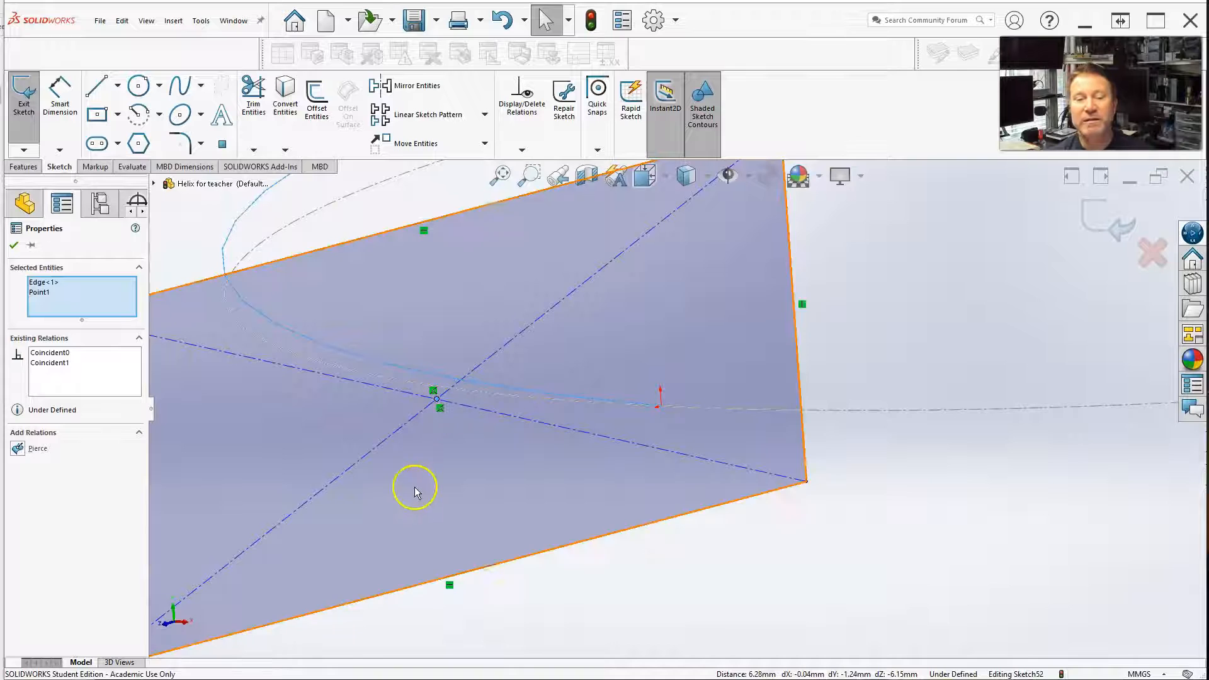
scroll(415, 430, up, 3)
scroll(693, 409, down, 3)
scroll(690, 408, down, 2)
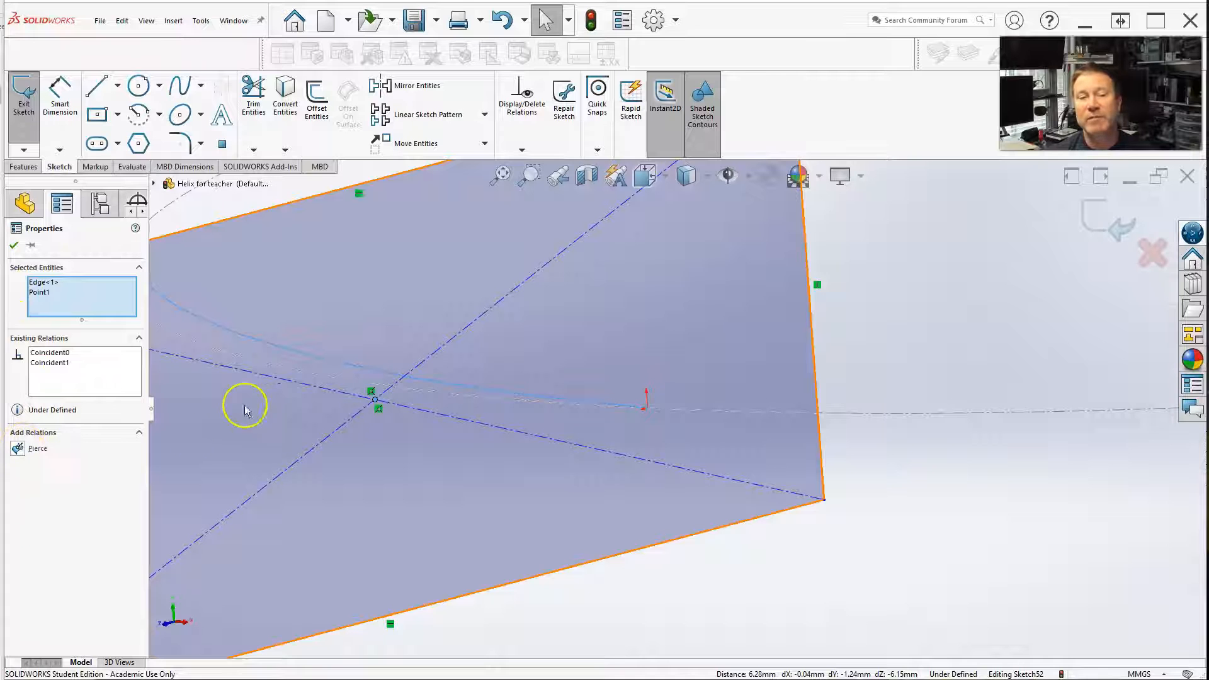
click(19, 448)
Step: Examine from several angles how the rectangle's center sits on the helix's lower end, and close the relation properties
key(f)
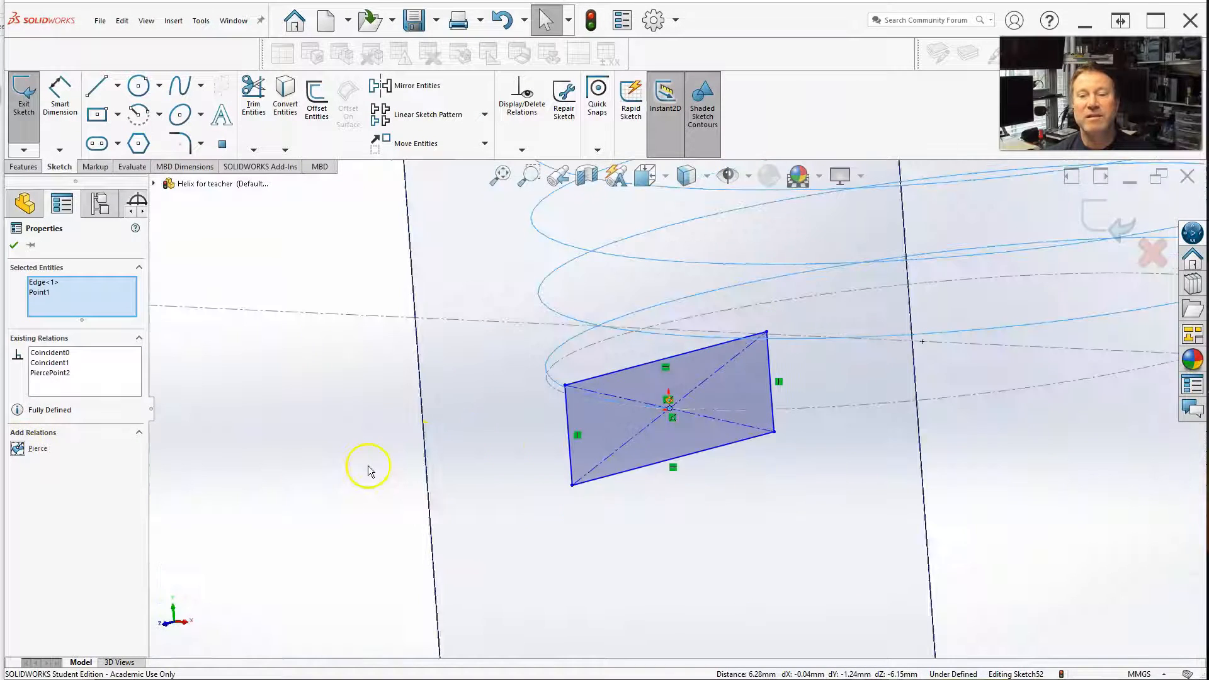
middle_drag(391, 454, 486, 454)
key(f)
scroll(419, 411, down, 5)
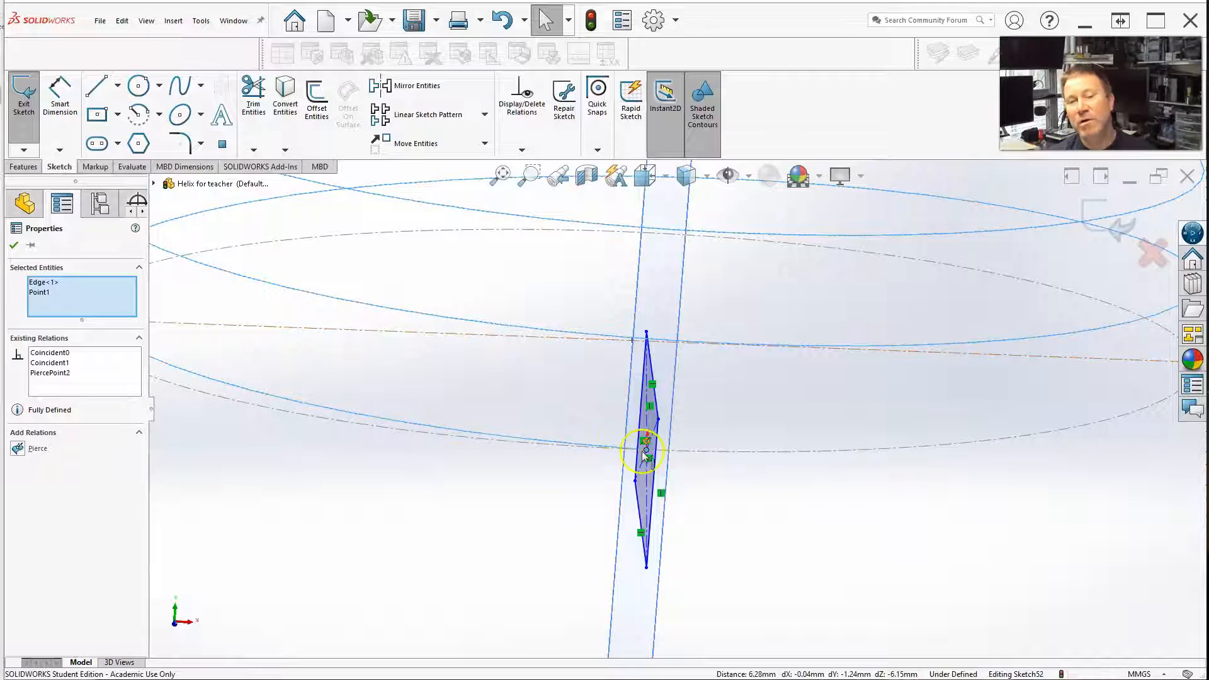
scroll(529, 511, up, 5)
middle_drag(529, 511, 502, 502)
scroll(752, 469, down, 4)
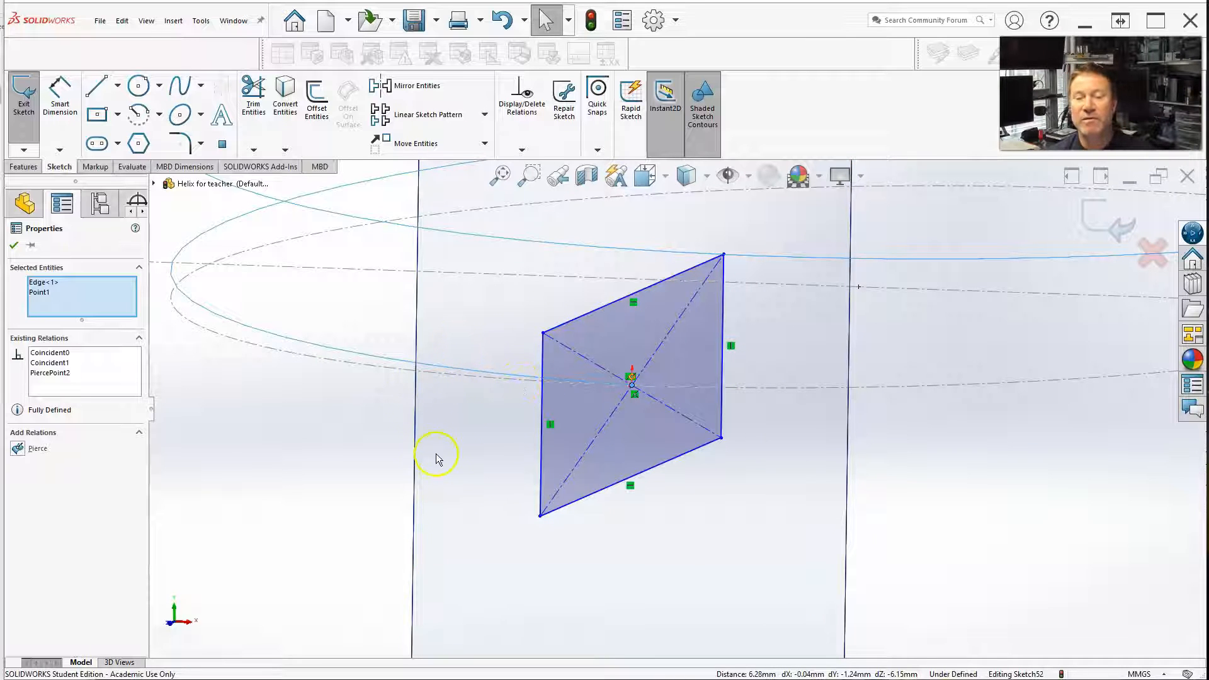
scroll(482, 436, up, 5)
middle_drag(482, 436, 489, 420)
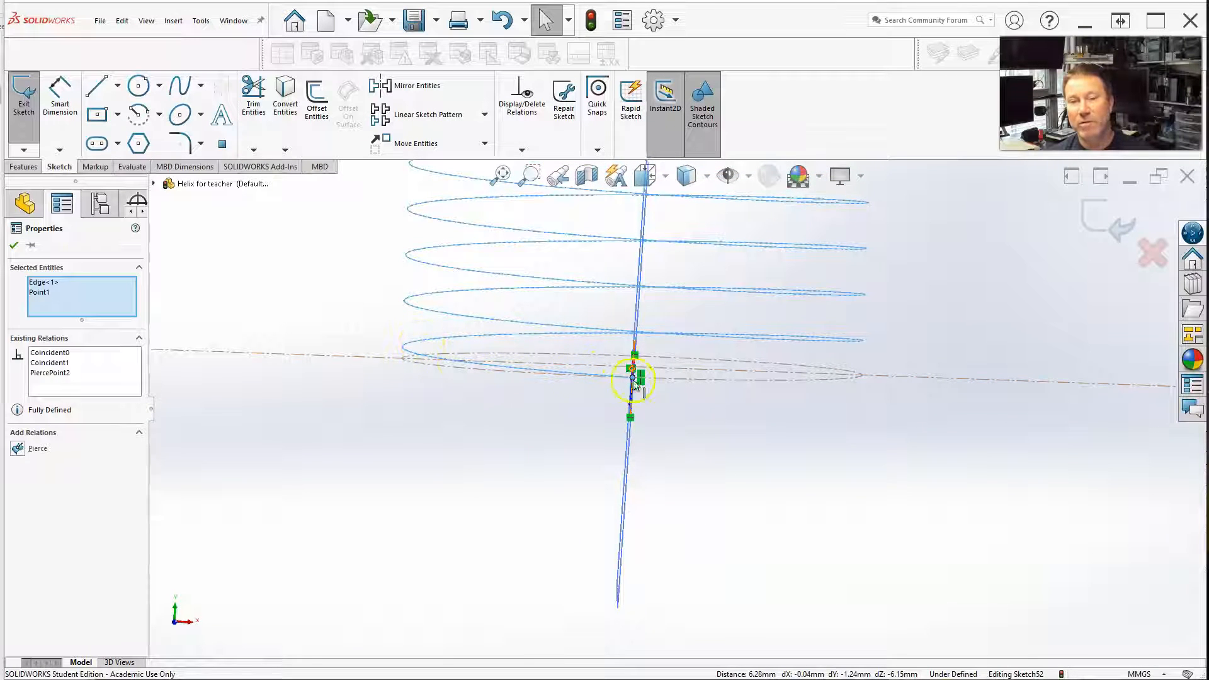
middle_drag(583, 436, 537, 444)
scroll(1125, 333, down, 7)
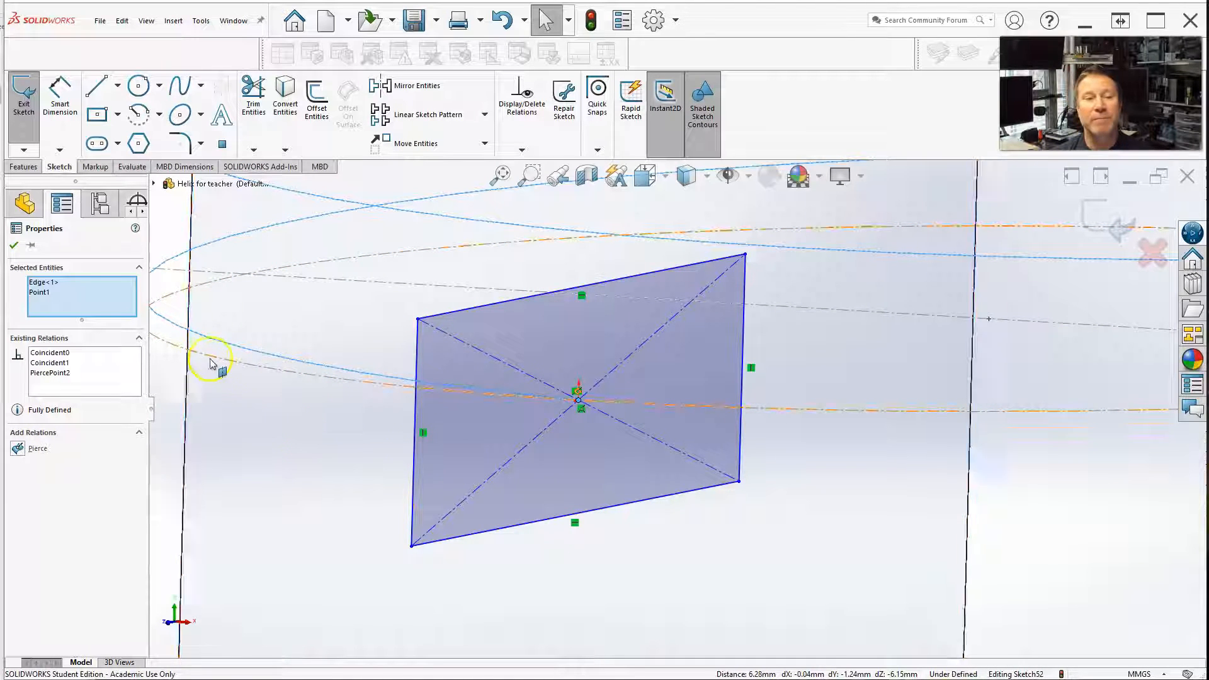
click(16, 245)
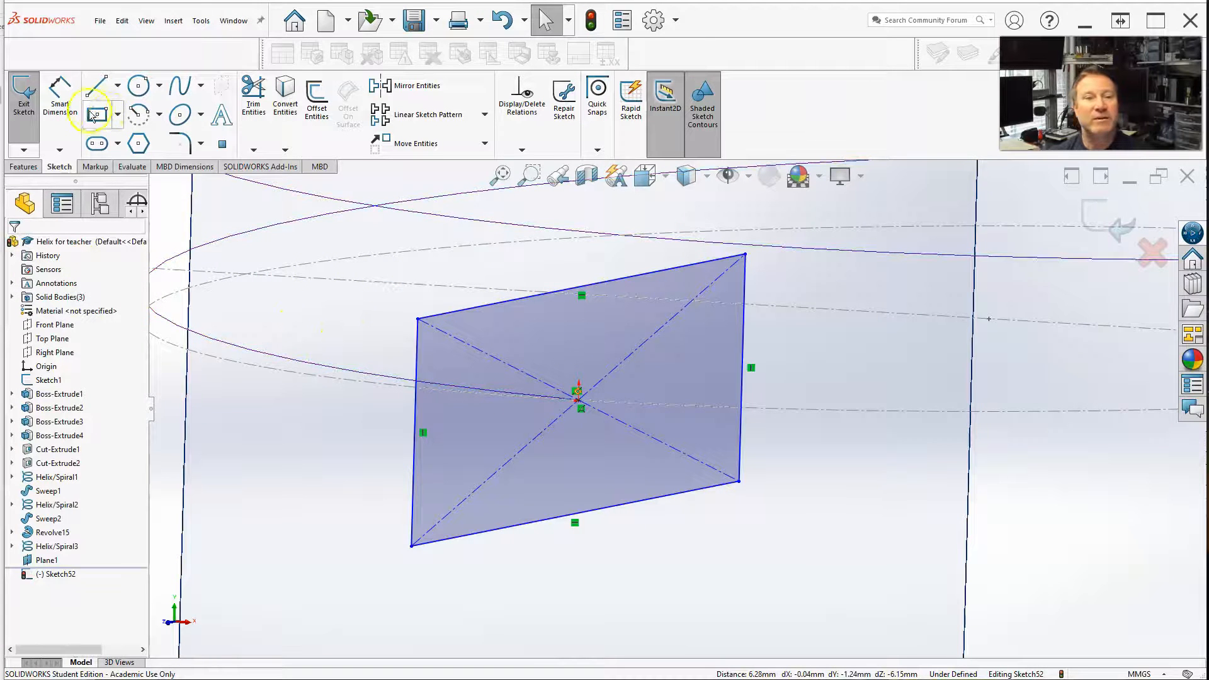
Step: Dimension the rectangle's vertical side and set its height to 4 mm
click(60, 94)
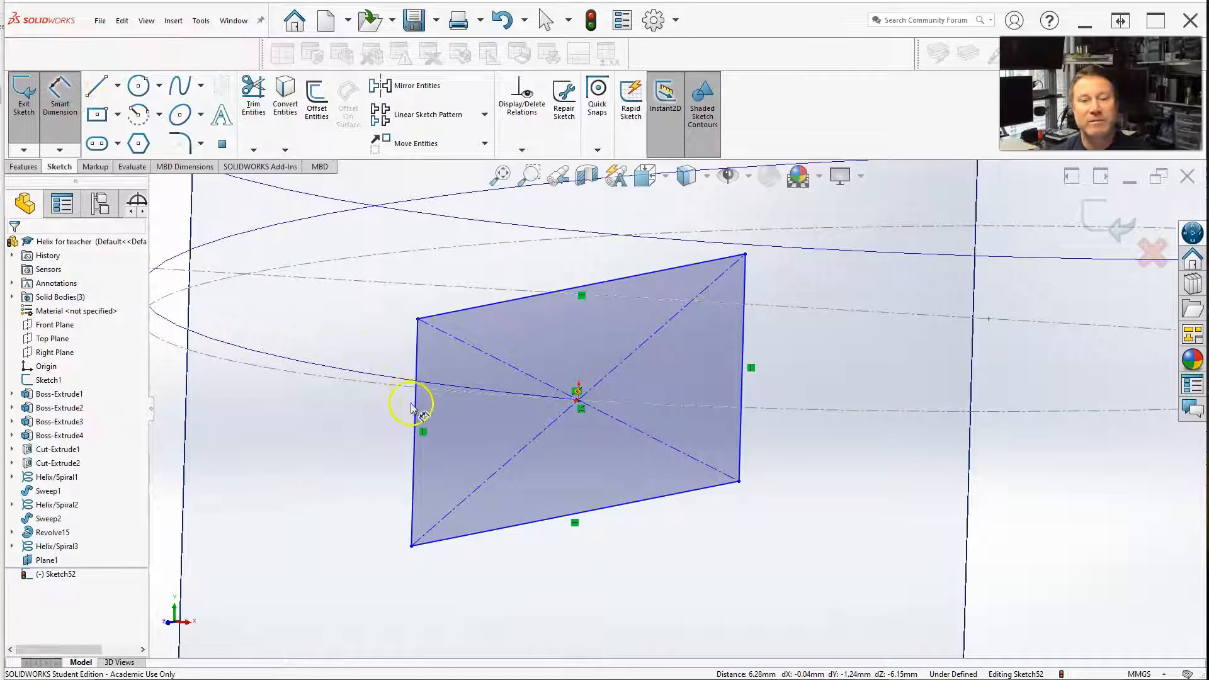
click(414, 411)
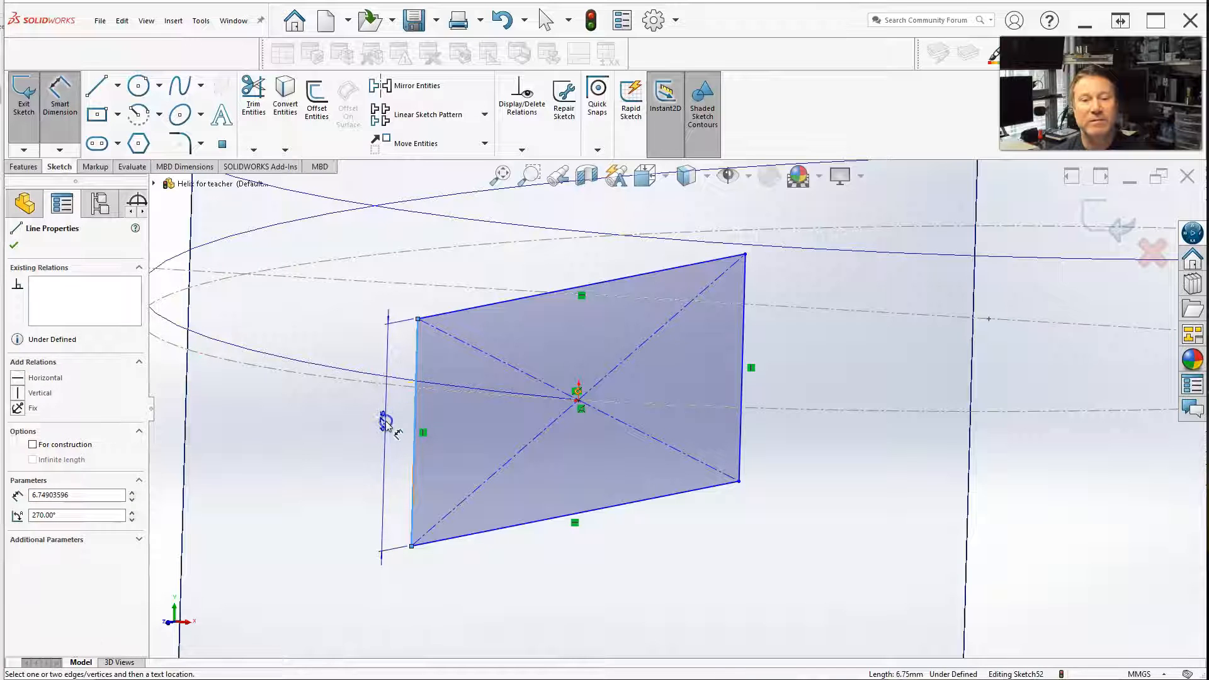
click(377, 553)
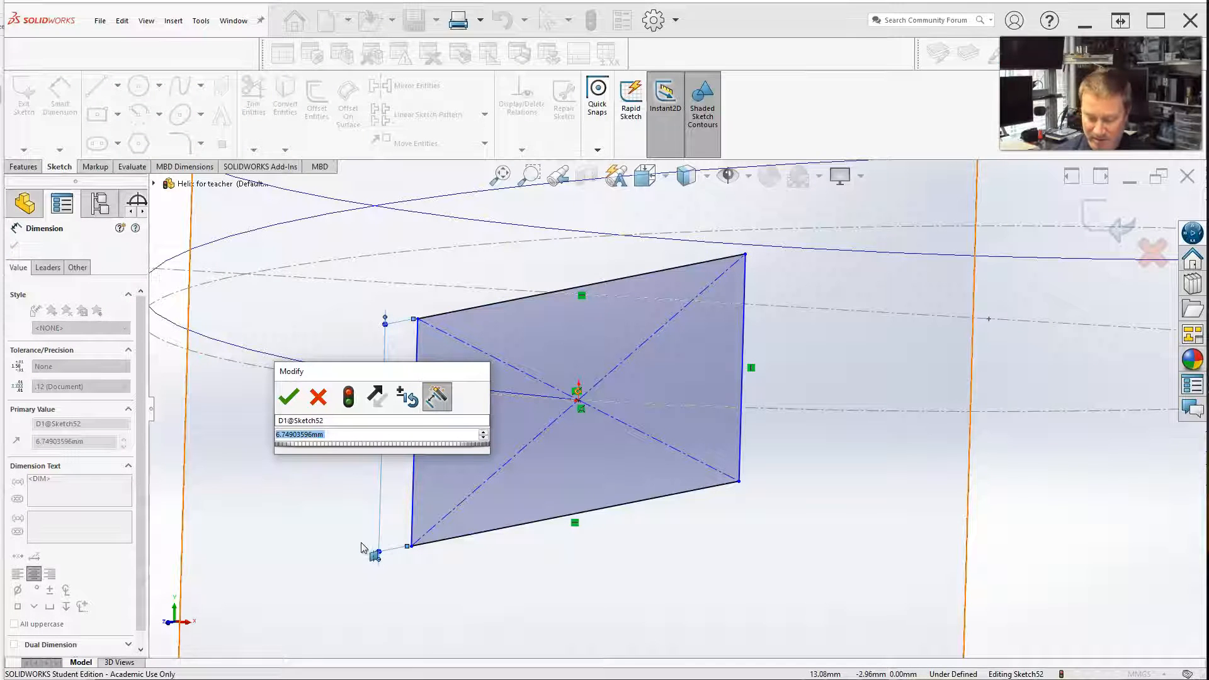
text(4)
key(Return)
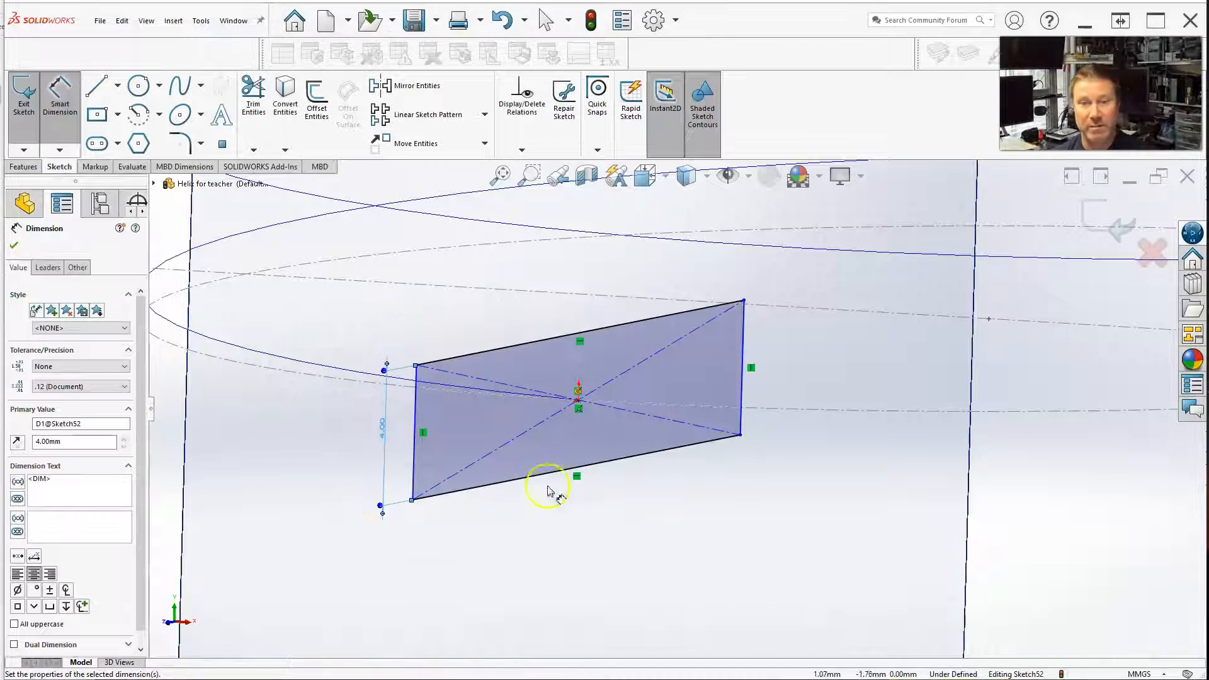
Step: Dimension the rectangle's upper edge, set its width to 10 mm, and exit the sketch
click(554, 331)
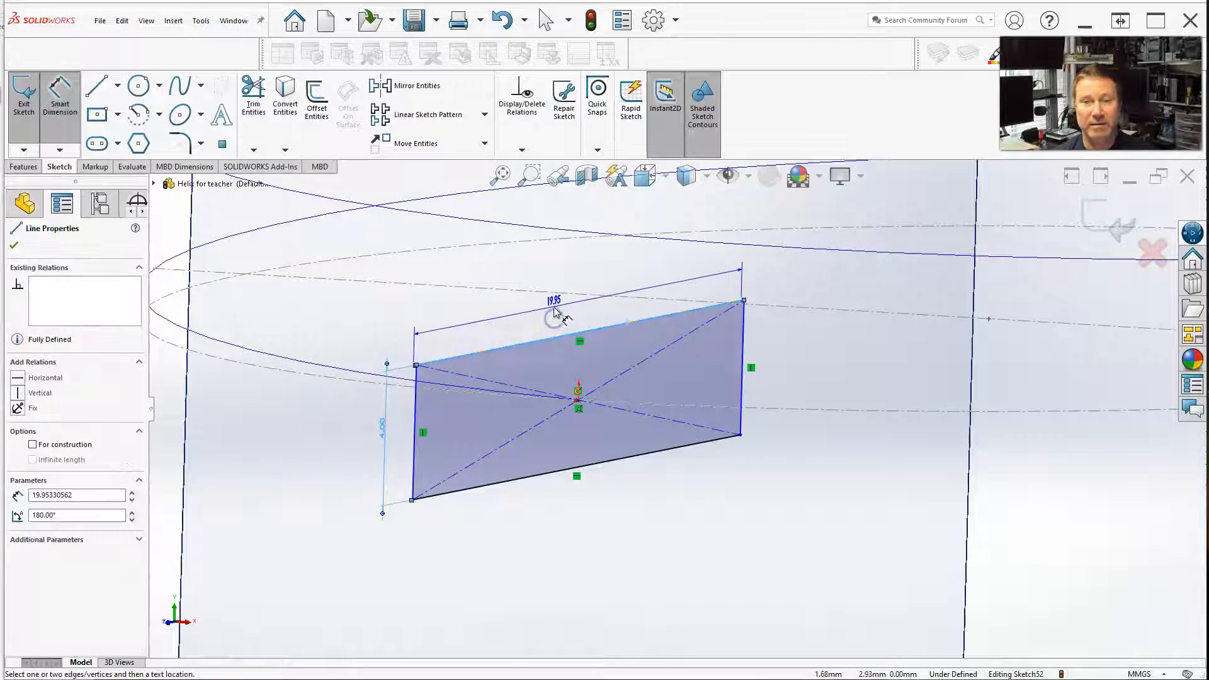
click(555, 309)
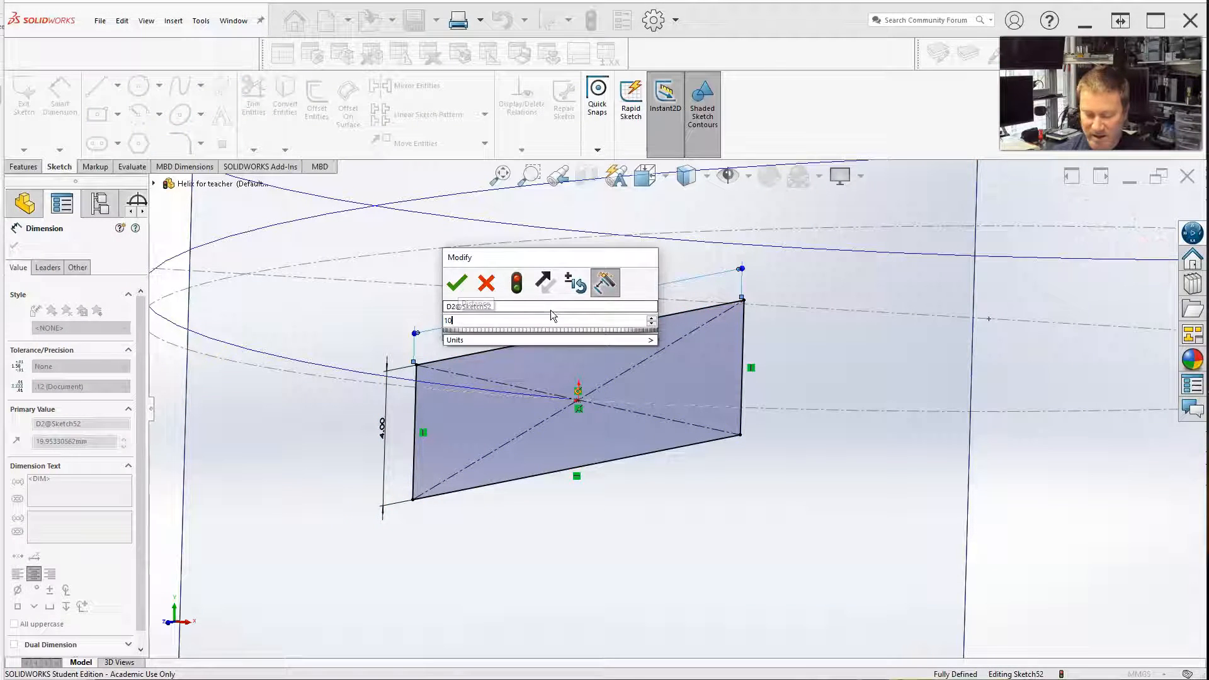
key(Return)
scroll(547, 357, up, 3)
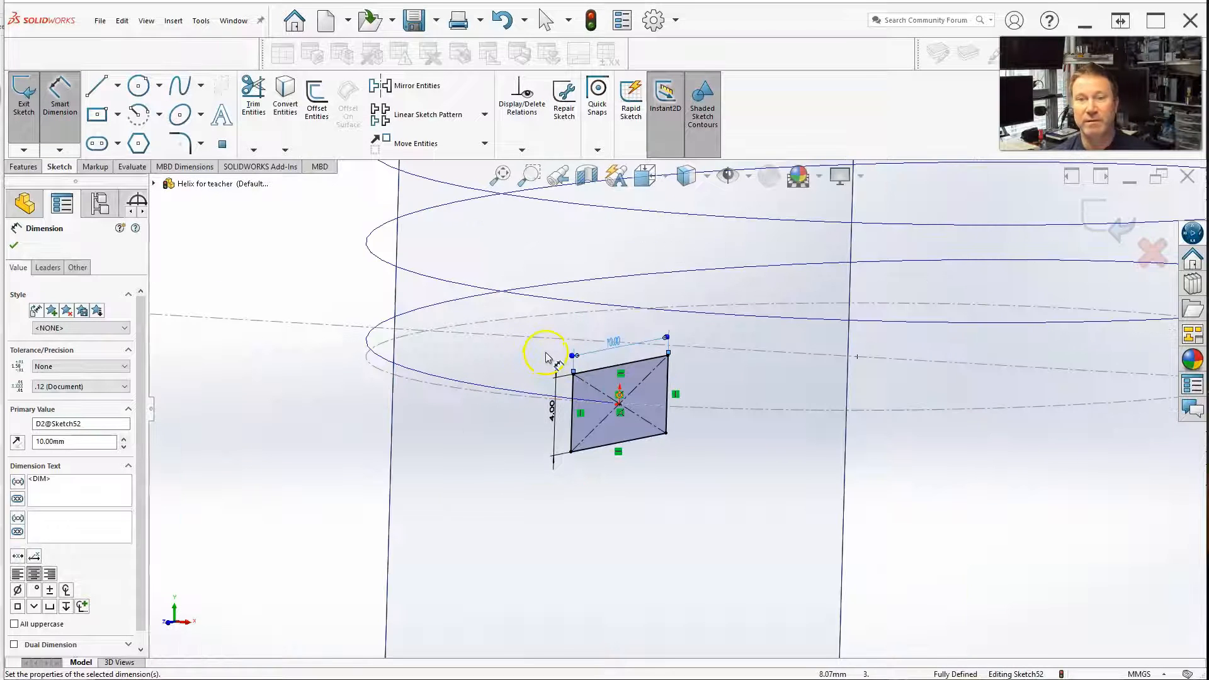
click(1109, 219)
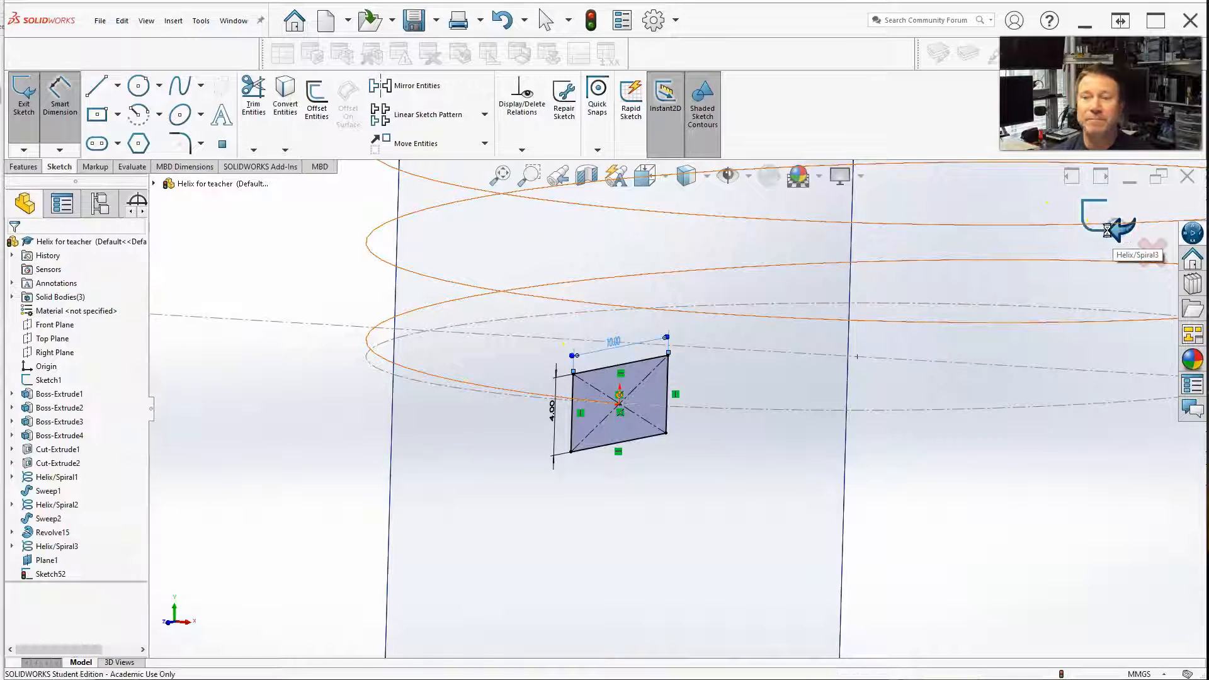
Step: Set up a boss sweep with the rectangle sketch as the profile and the helix as the path
mouse_move(785, 426)
middle_down()
mouse_move(769, 418)
mouse_move(728, 437)
mouse_move(744, 434)
middle_up()
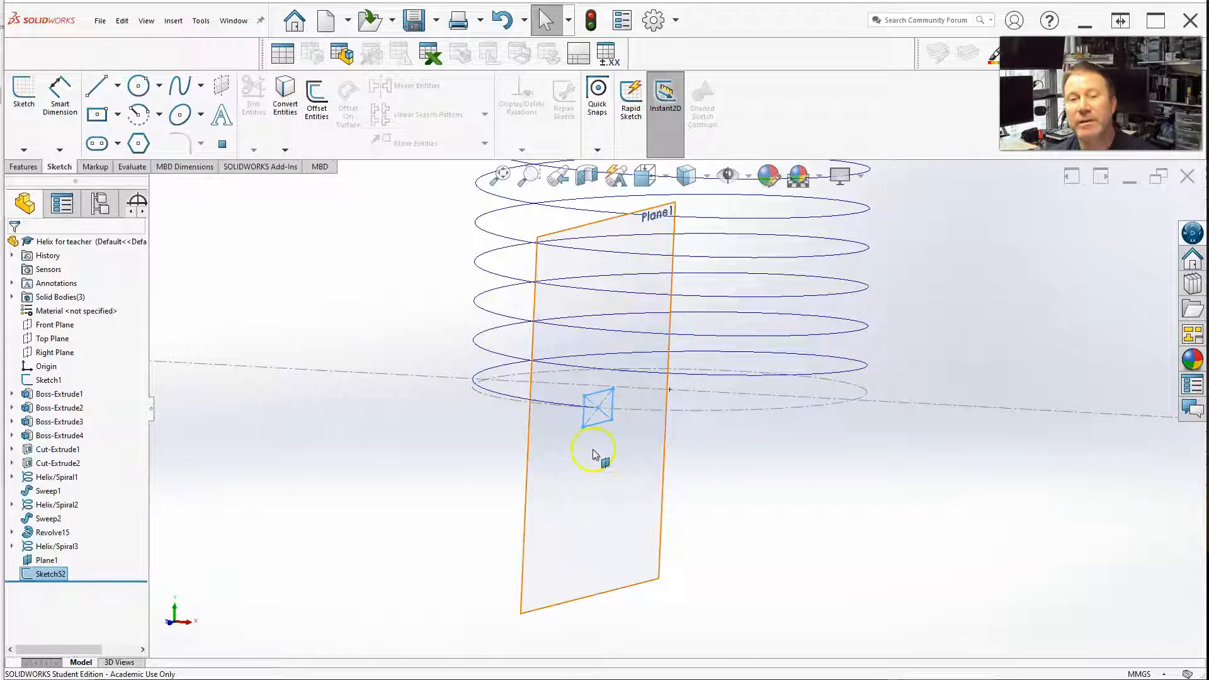
scroll(692, 396, up, 2)
scroll(734, 365, up, 1)
scroll(735, 364, down, 2)
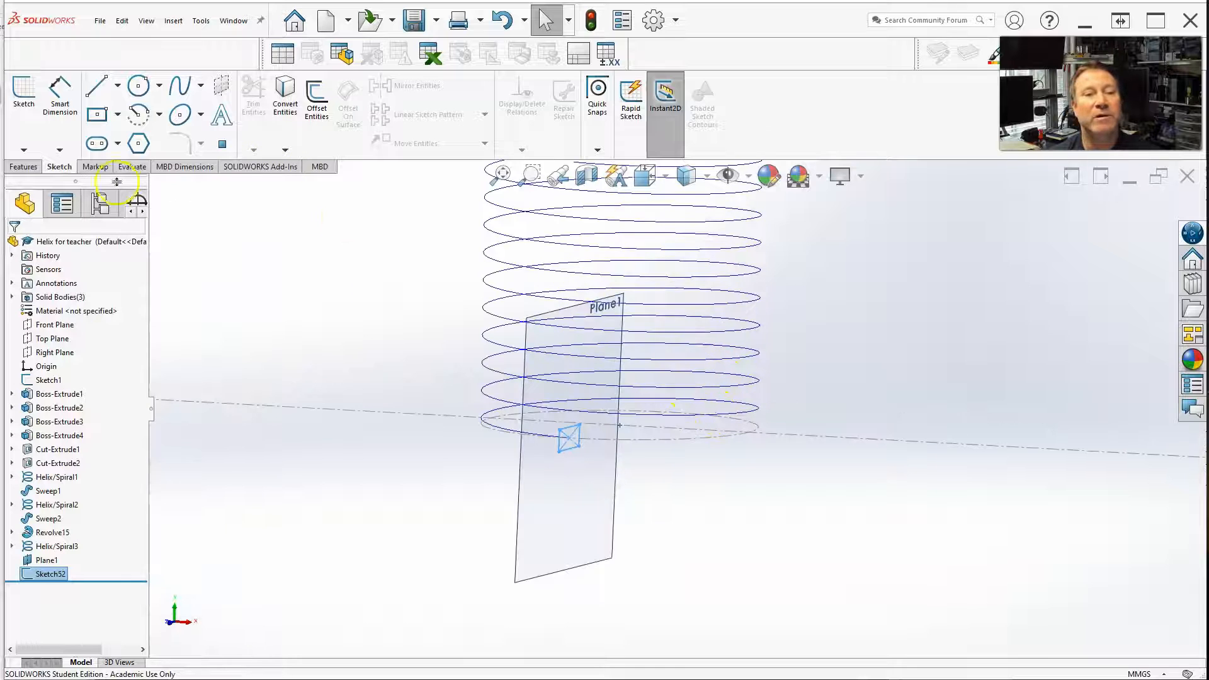
click(23, 166)
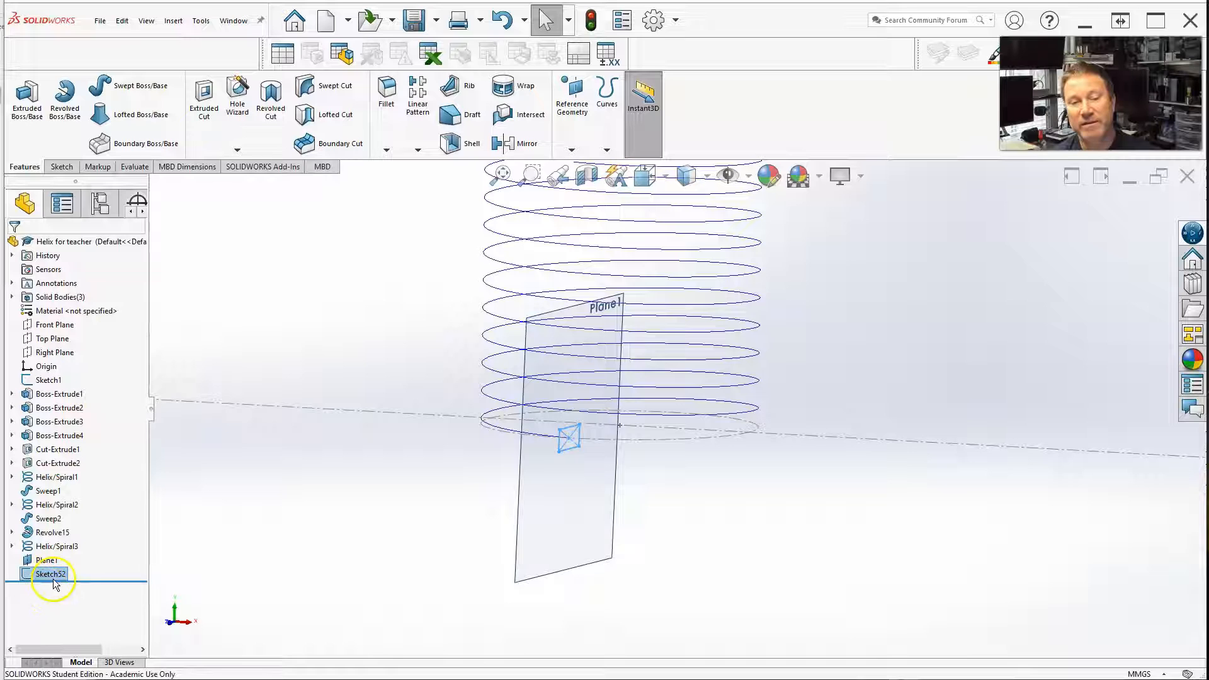
click(128, 90)
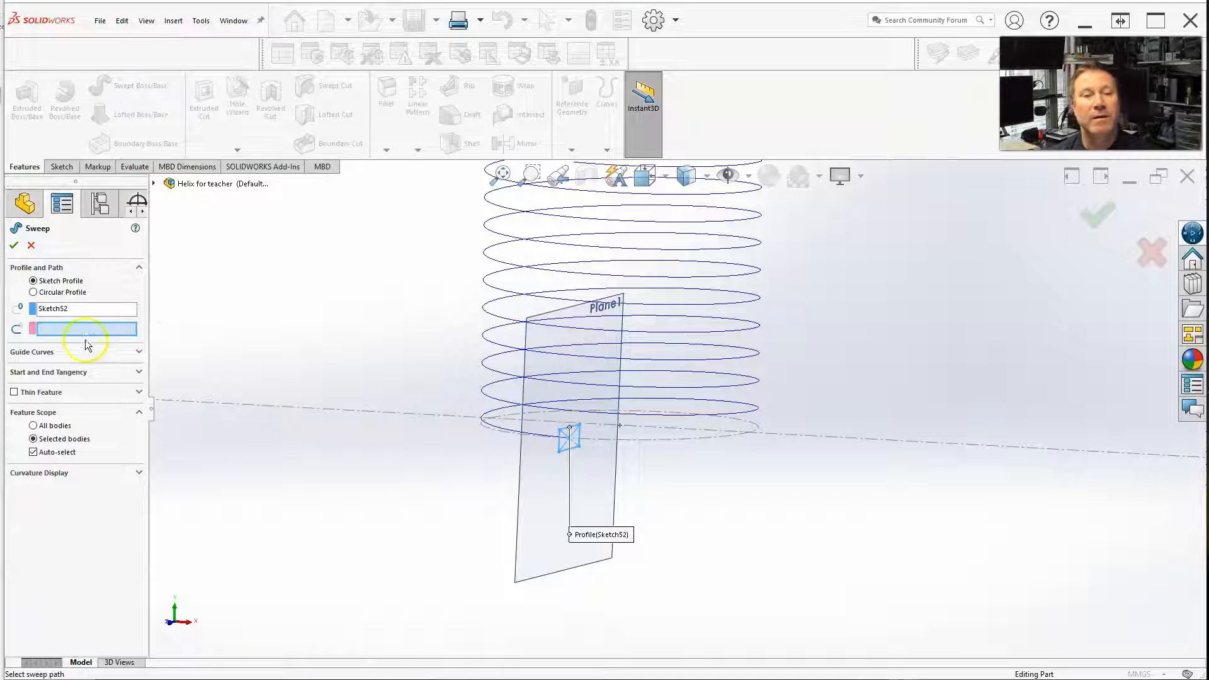
click(494, 301)
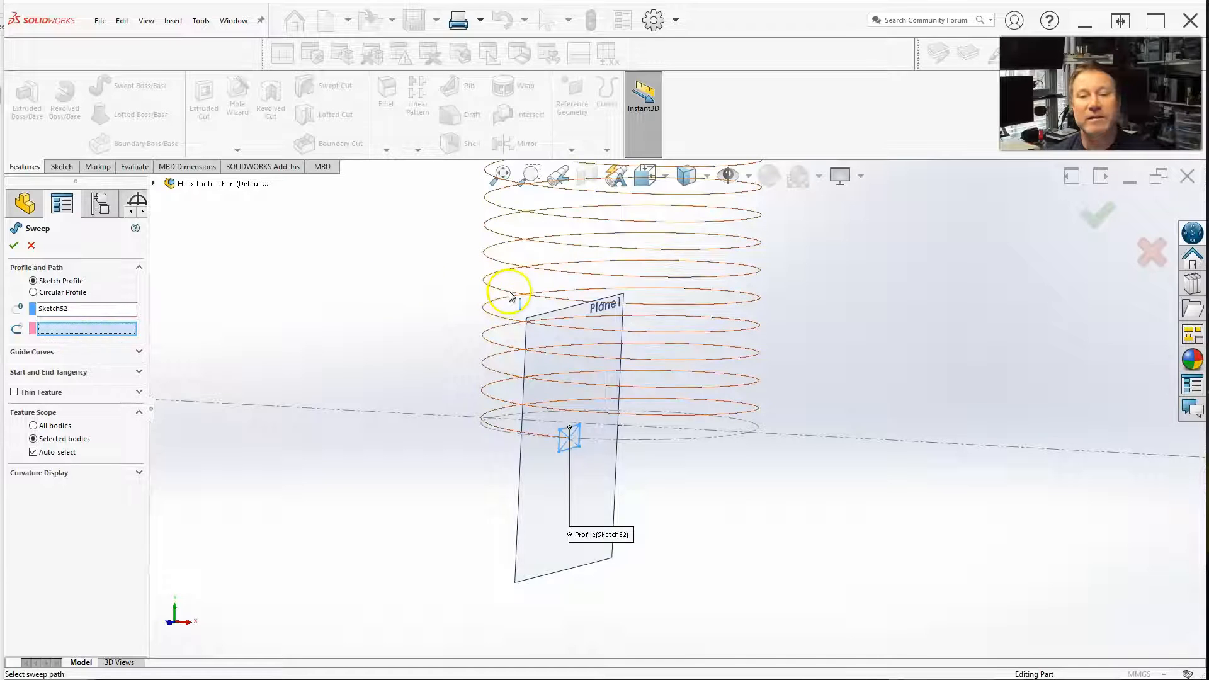
scroll(361, 424, up, 5)
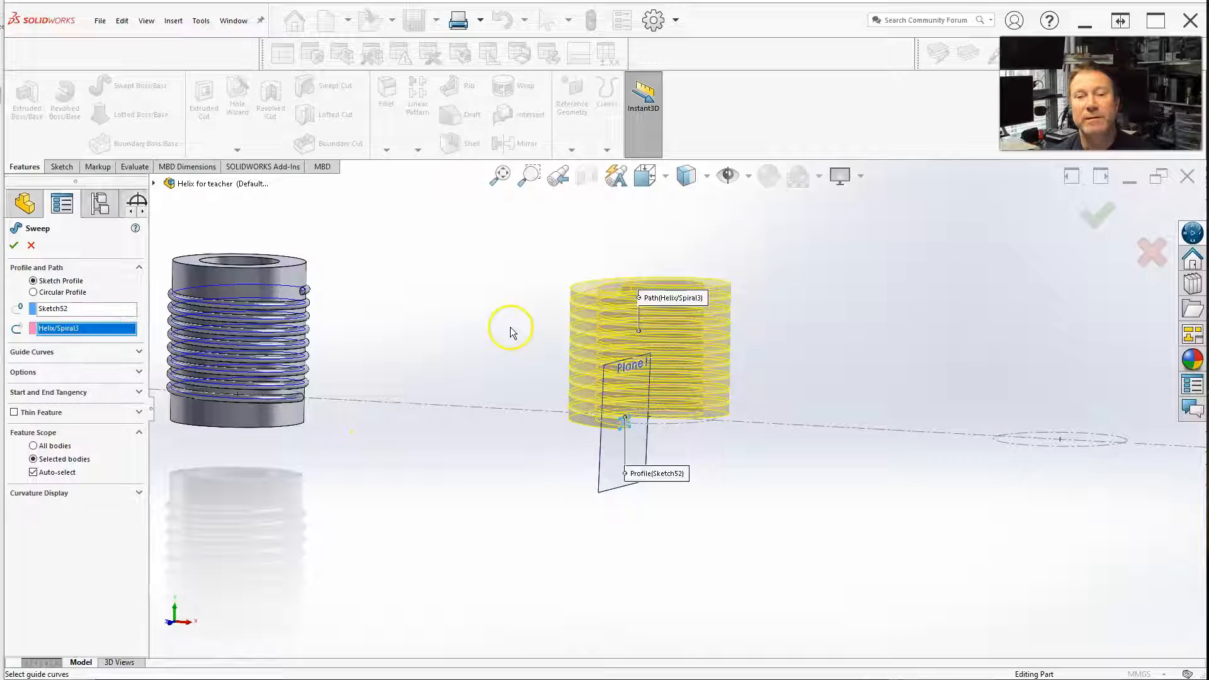
scroll(522, 390, down, 2)
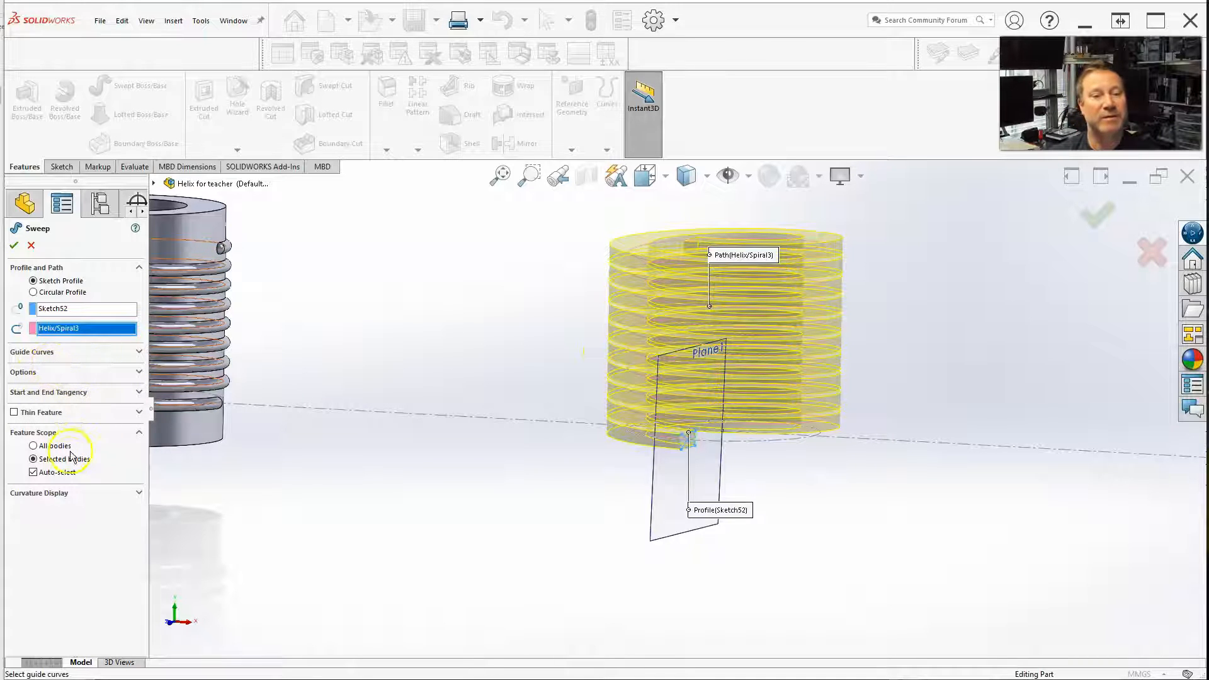
Step: Inspect the sweep preview around the coil and accept the sweep with its default options
click(125, 350)
click(124, 350)
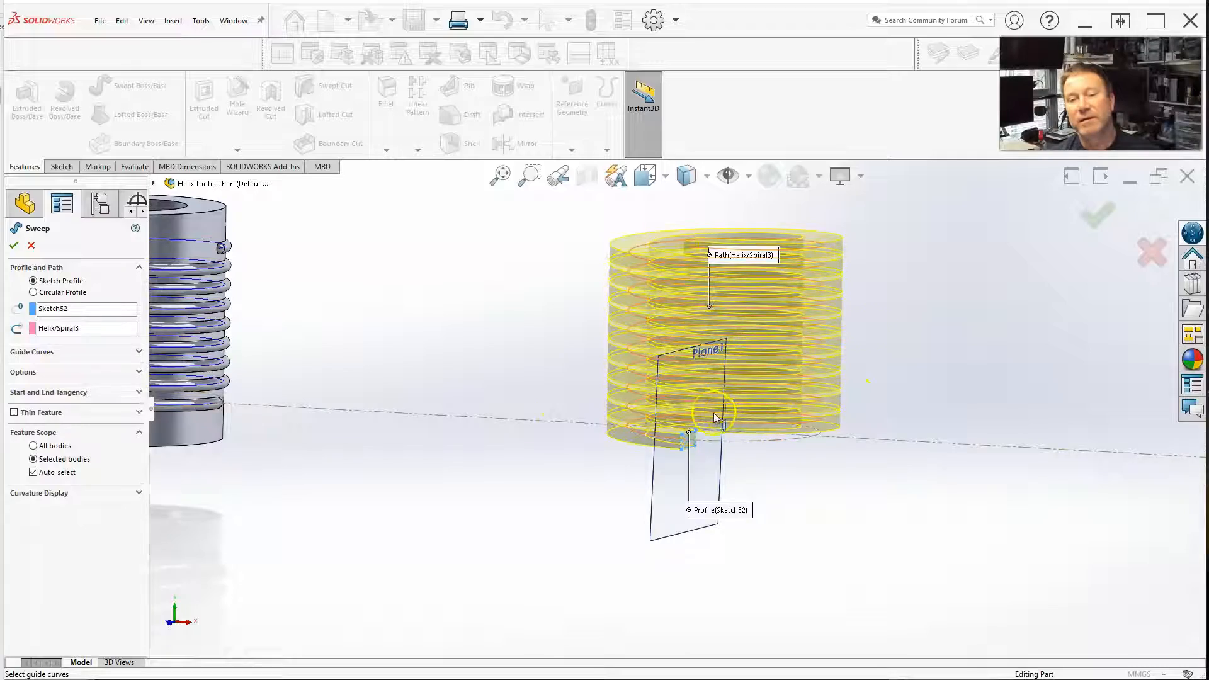
scroll(818, 356, down, 4)
middle_drag(837, 363, 630, 441)
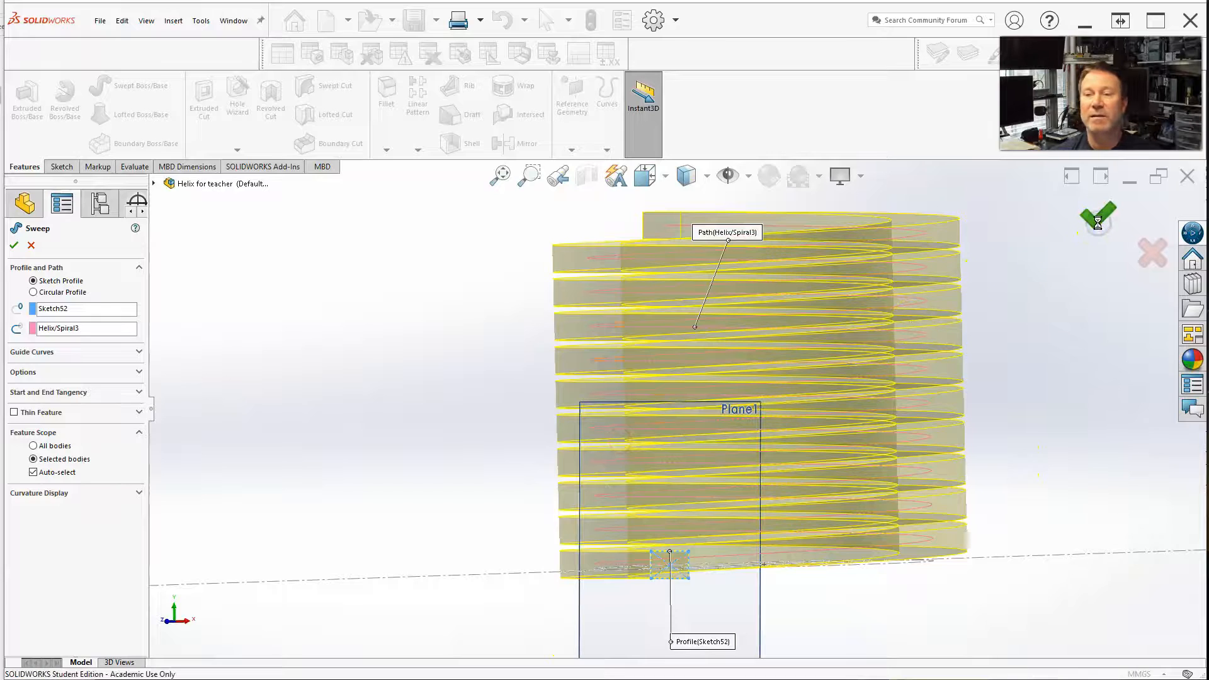
scroll(831, 517, up, 2)
middle_drag(764, 512, 641, 392)
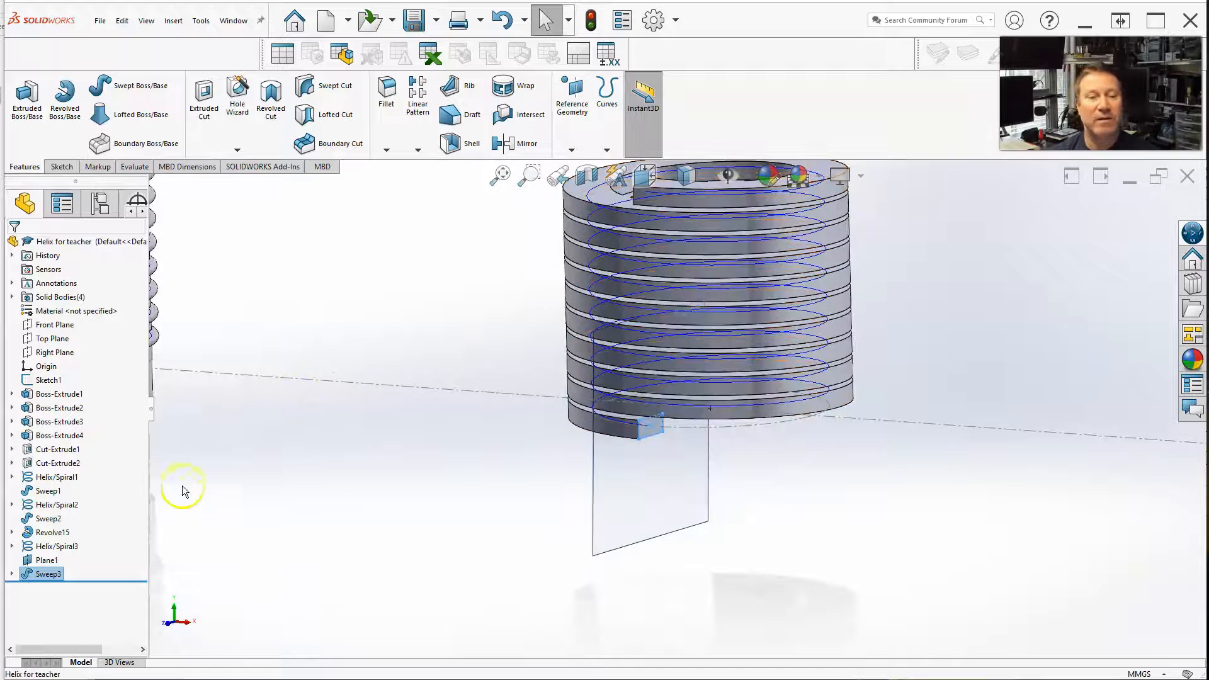
Step: Edit the swept coil's helix and set its pitch to 10 mm, keeping 10 revolutions
click(51, 547)
click(66, 511)
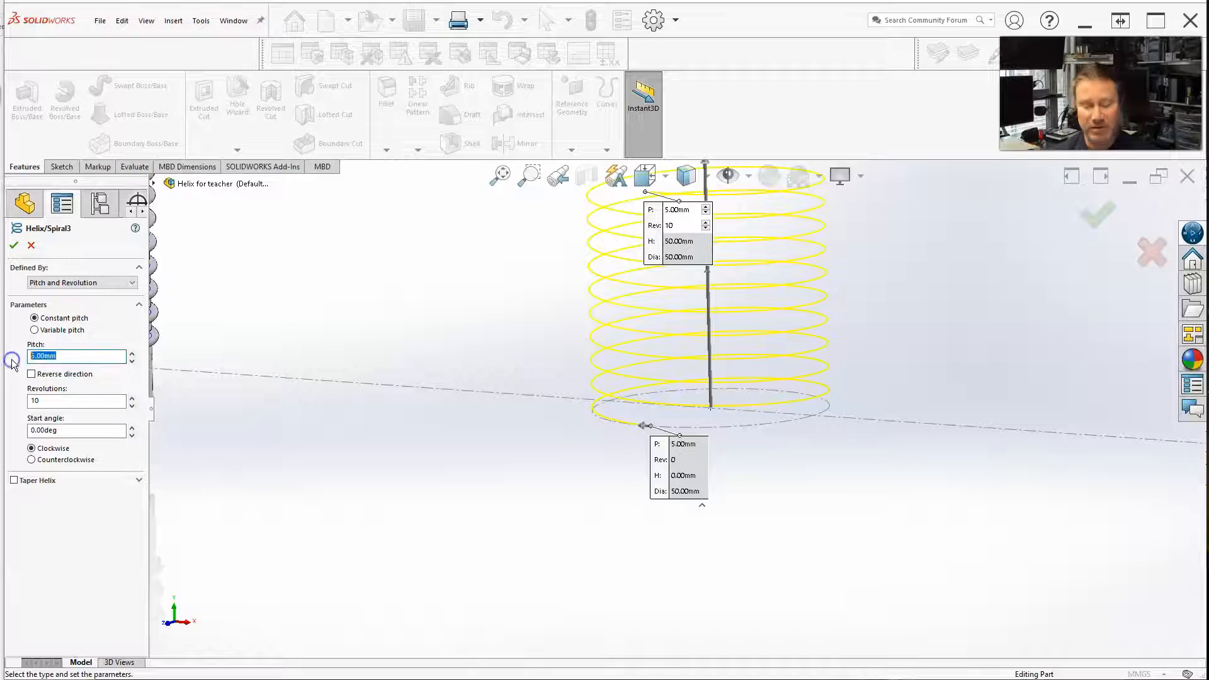
text(10)
key(Return)
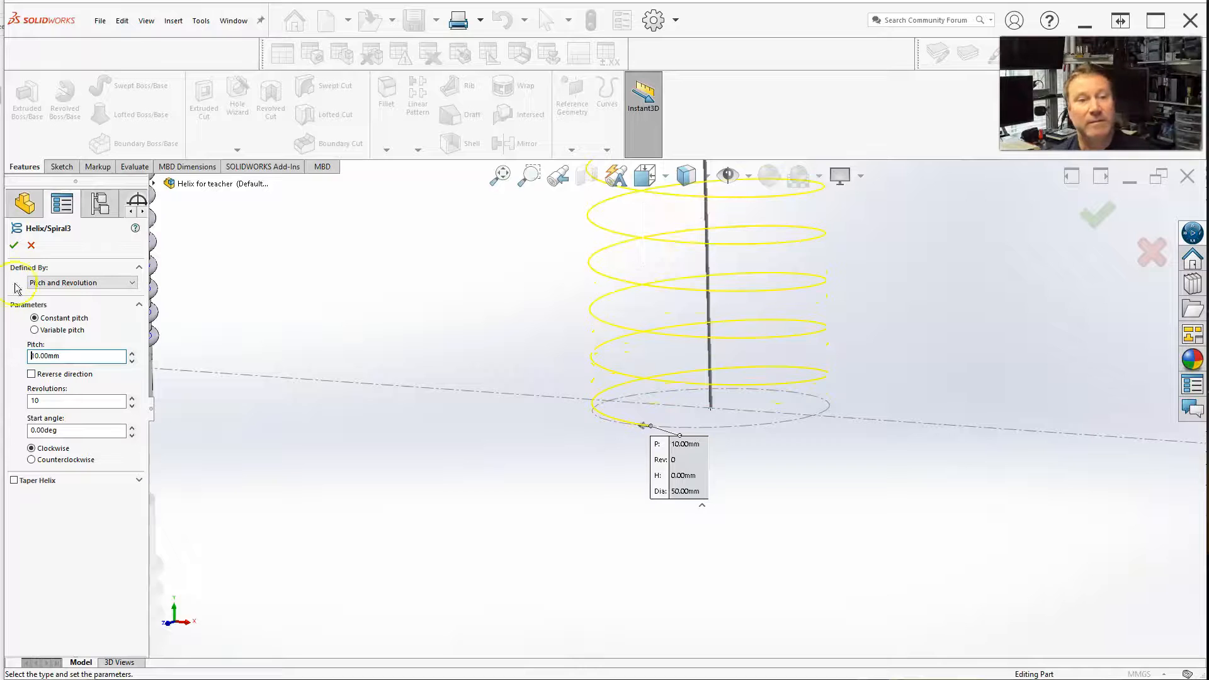
click(14, 245)
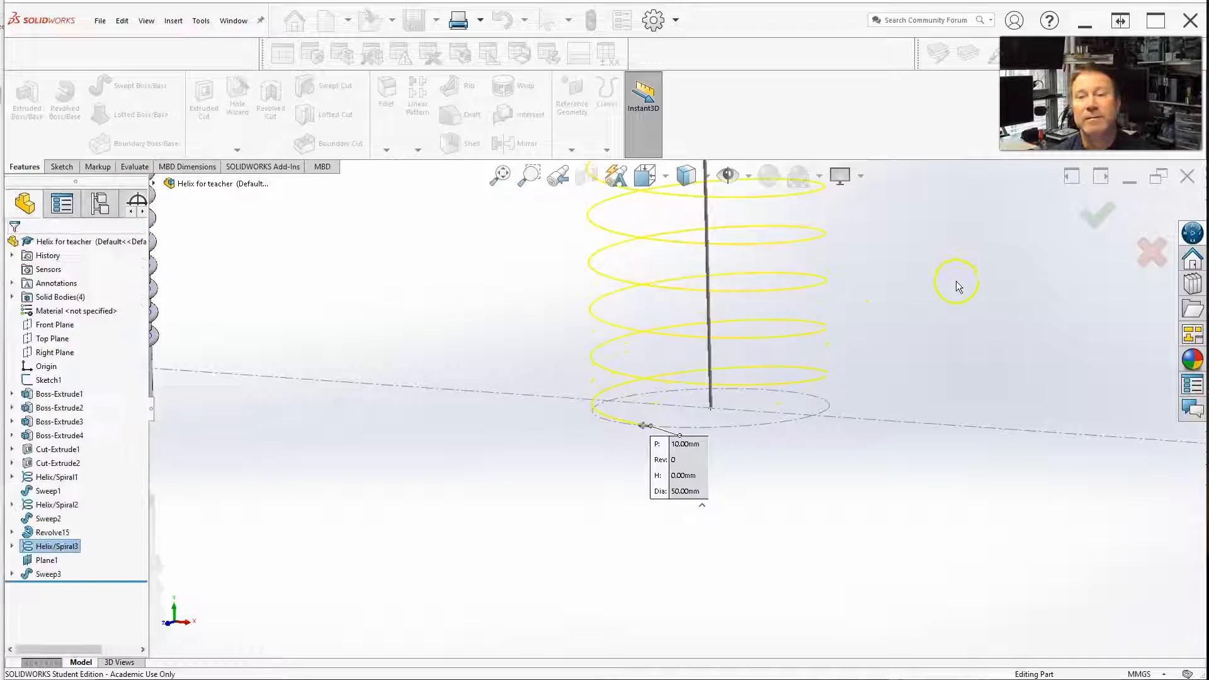
Step: Examine the rebuilt coil's spacing between turns and its rectangular lower end, both close up and as a whole
scroll(767, 459, up, 4)
scroll(711, 205, down, 4)
scroll(677, 275, up, 3)
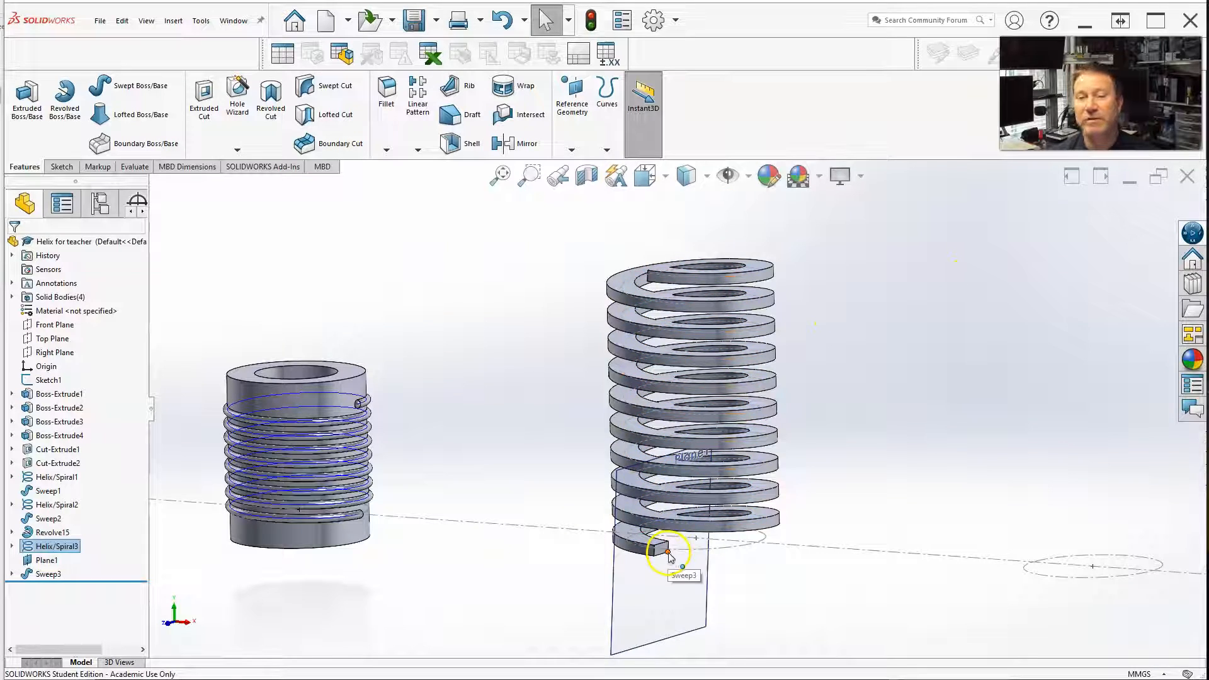
scroll(665, 562, down, 5)
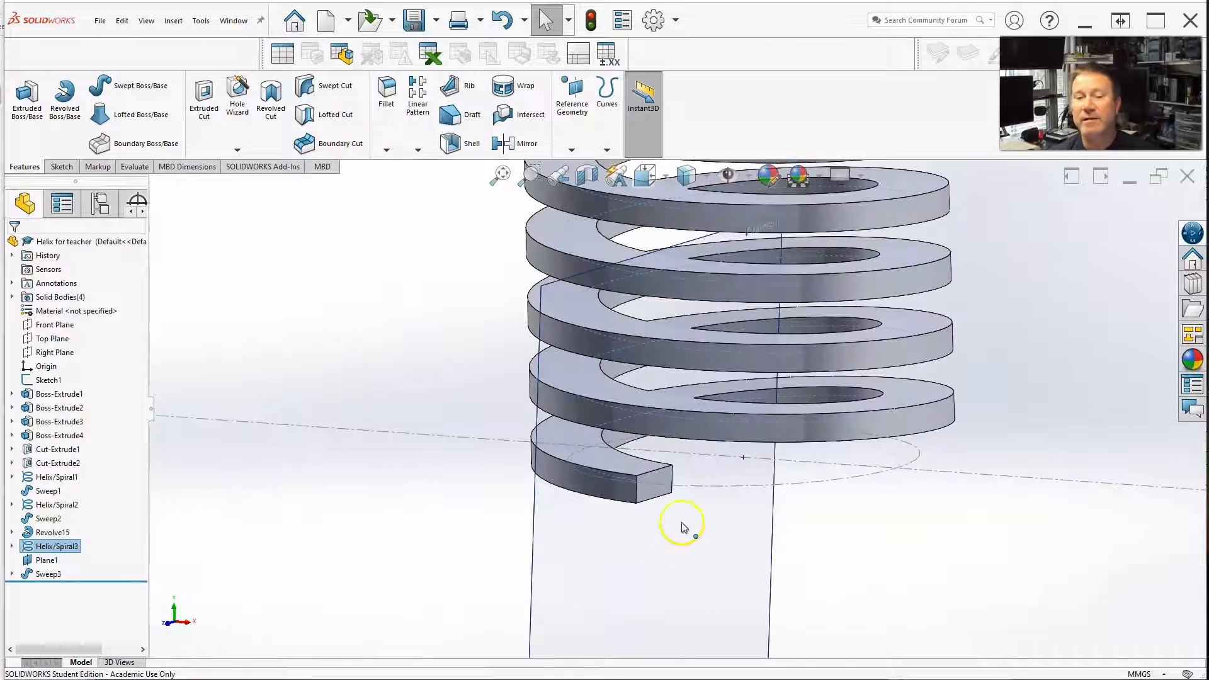
scroll(661, 522, up, 3)
scroll(735, 473, up, 3)
mouse_move(641, 475)
middle_down()
mouse_move(646, 486)
mouse_move(696, 459)
mouse_move(657, 464)
middle_up()
scroll(657, 464, down, 4)
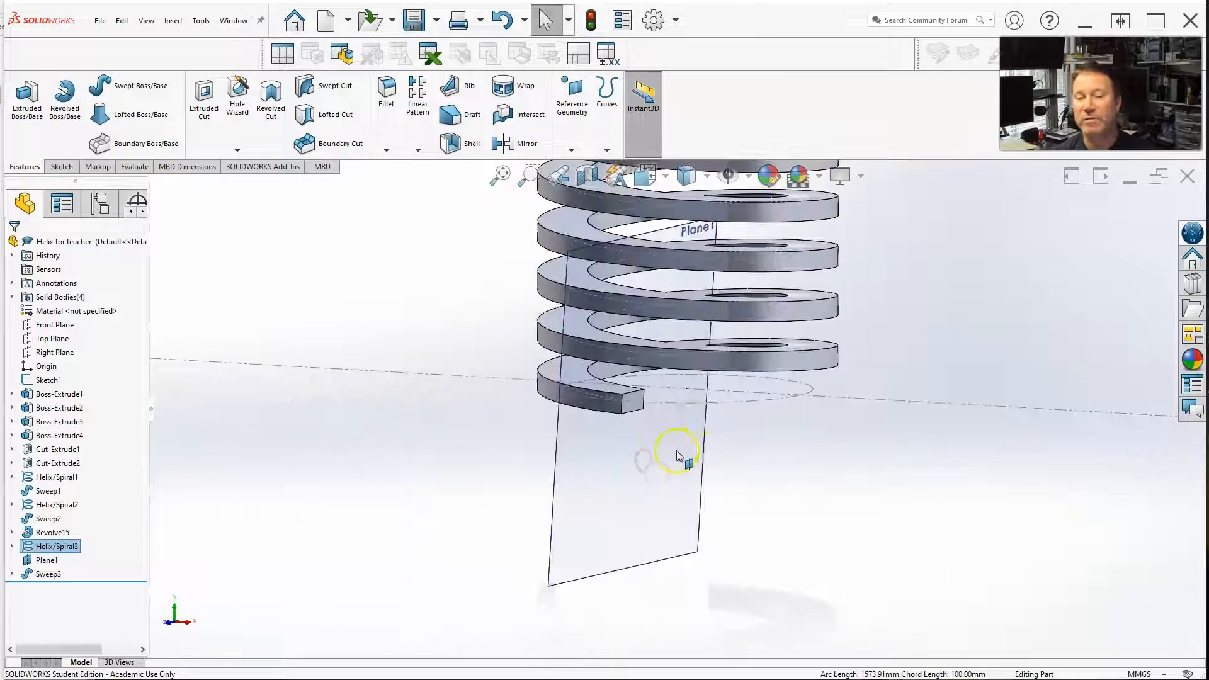
scroll(651, 421, down, 2)
scroll(642, 416, up, 5)
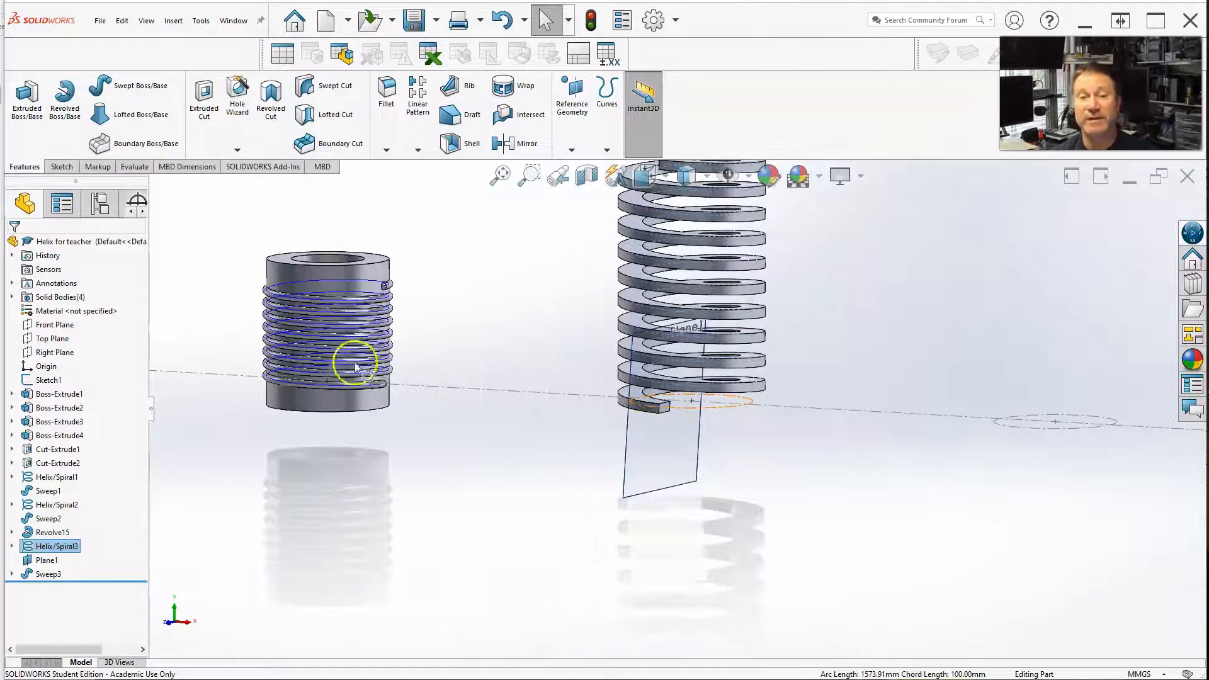
Step: Compare the rectangular coil with the wire coil wrapped around the cylinder, and look over its turns and end face
scroll(382, 352, down, 2)
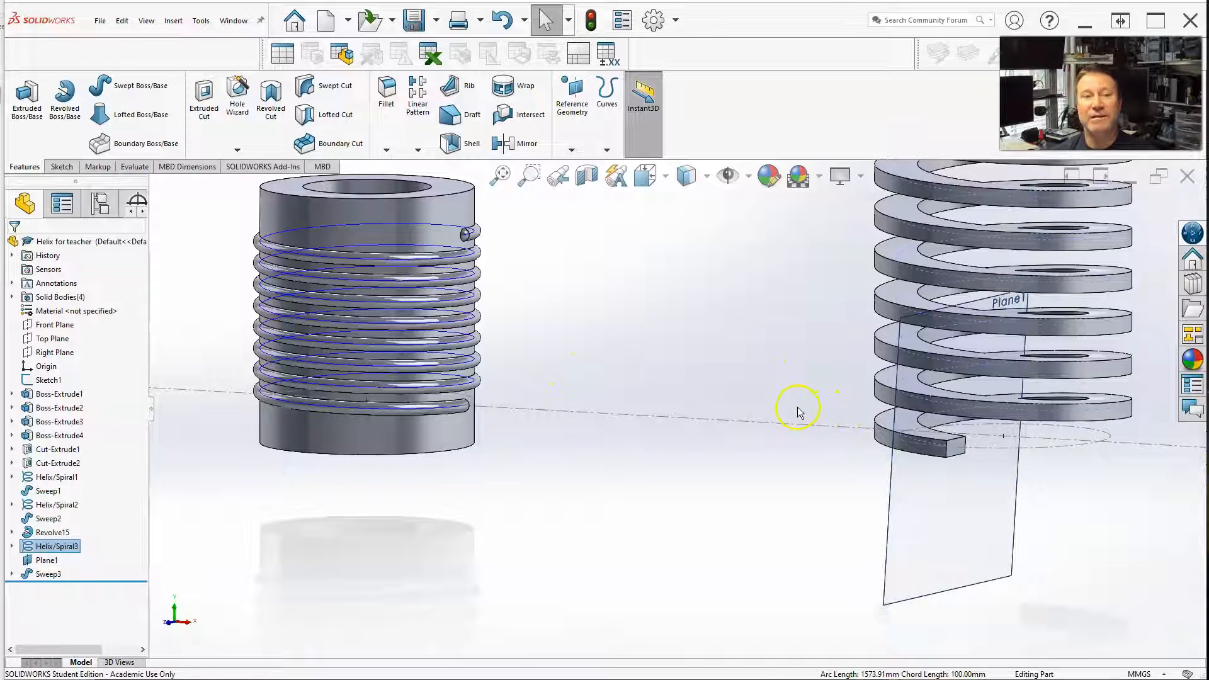
scroll(759, 439, up, 2)
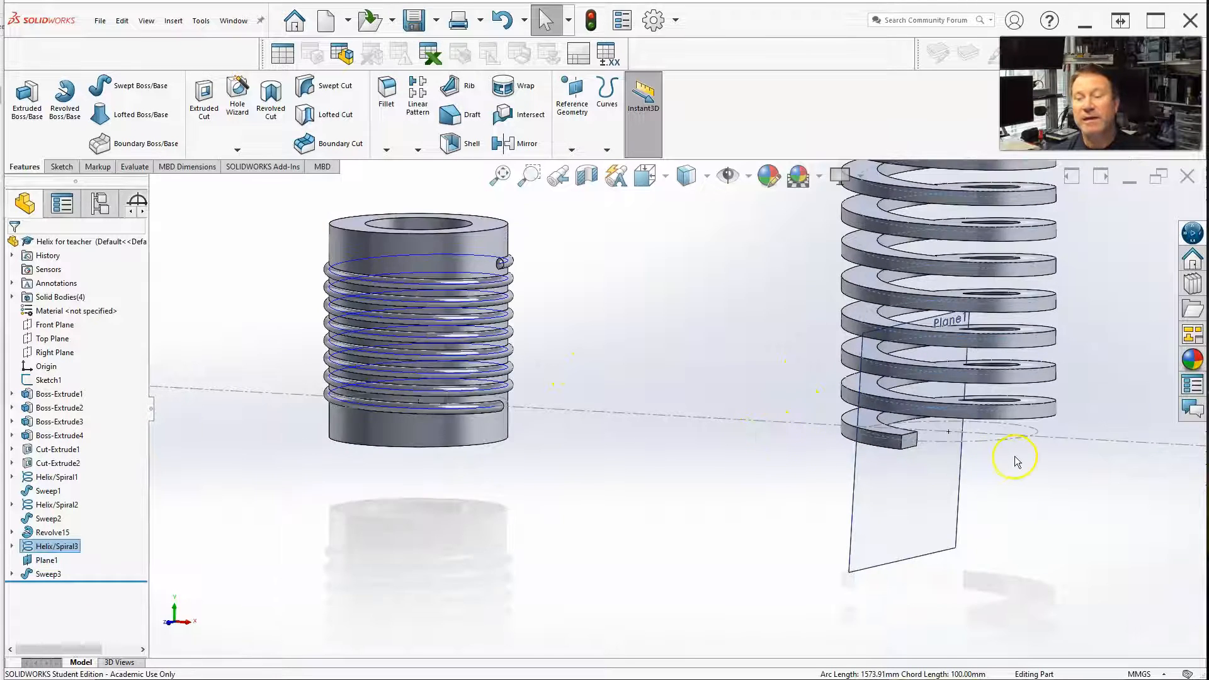
scroll(1015, 461, up, 2)
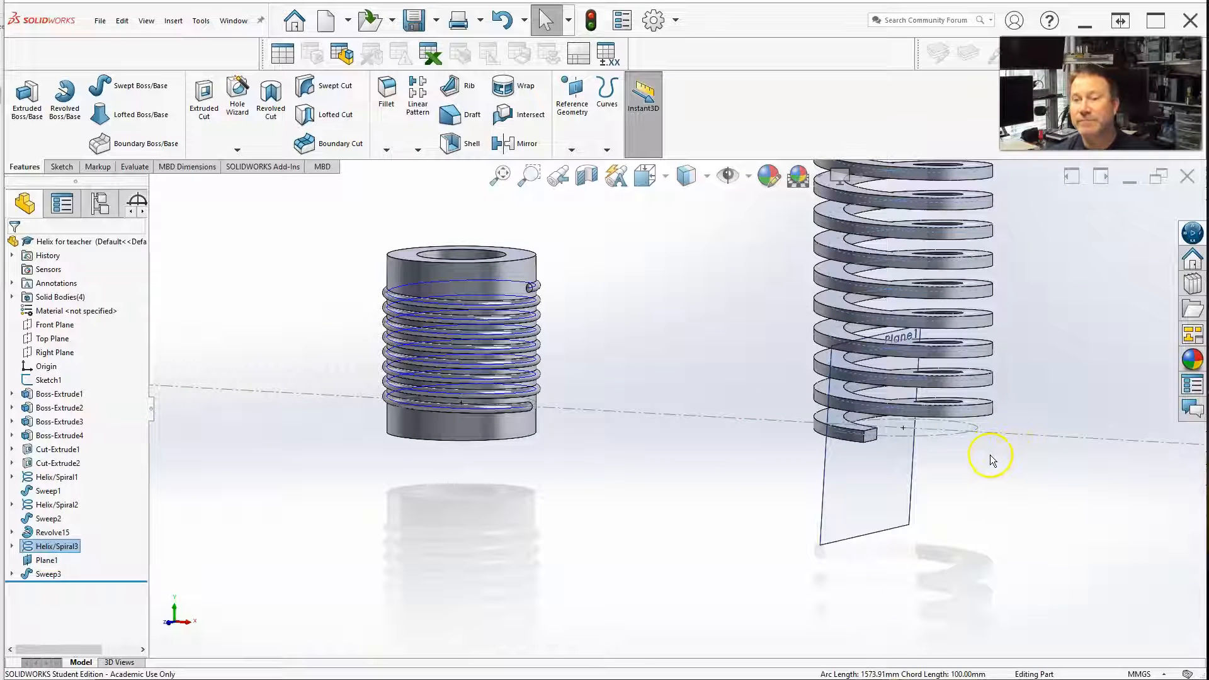
scroll(992, 459, up, 2)
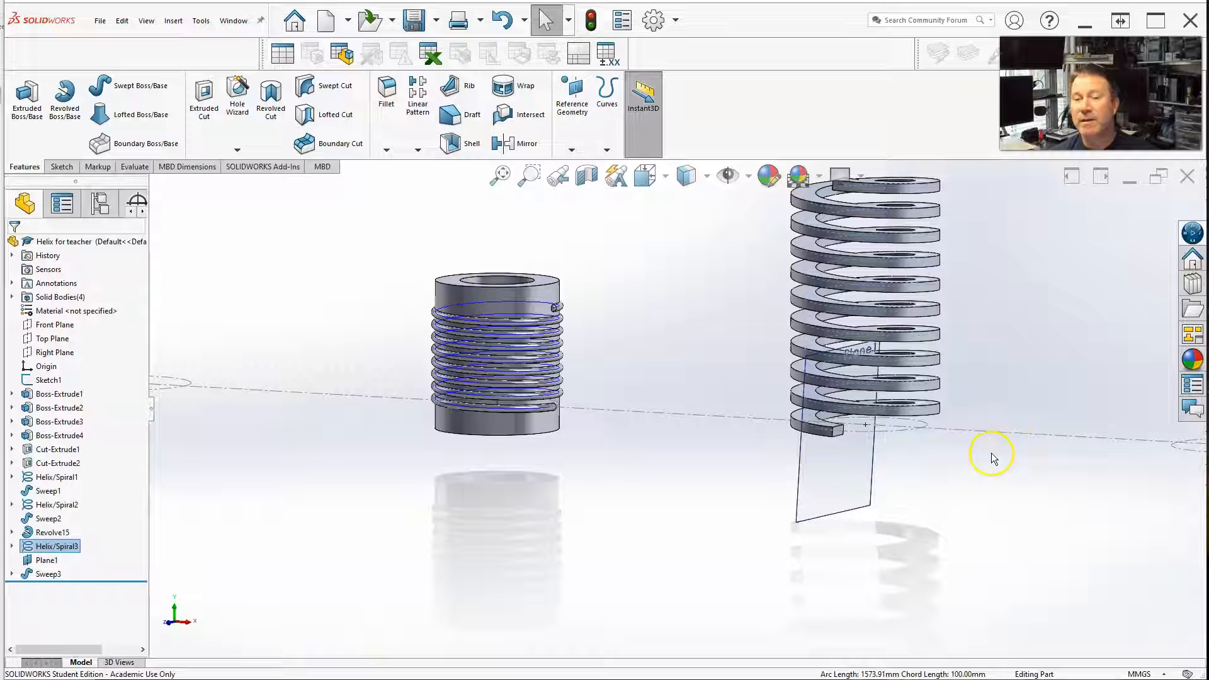
scroll(991, 403, up, 3)
scroll(988, 370, down, 5)
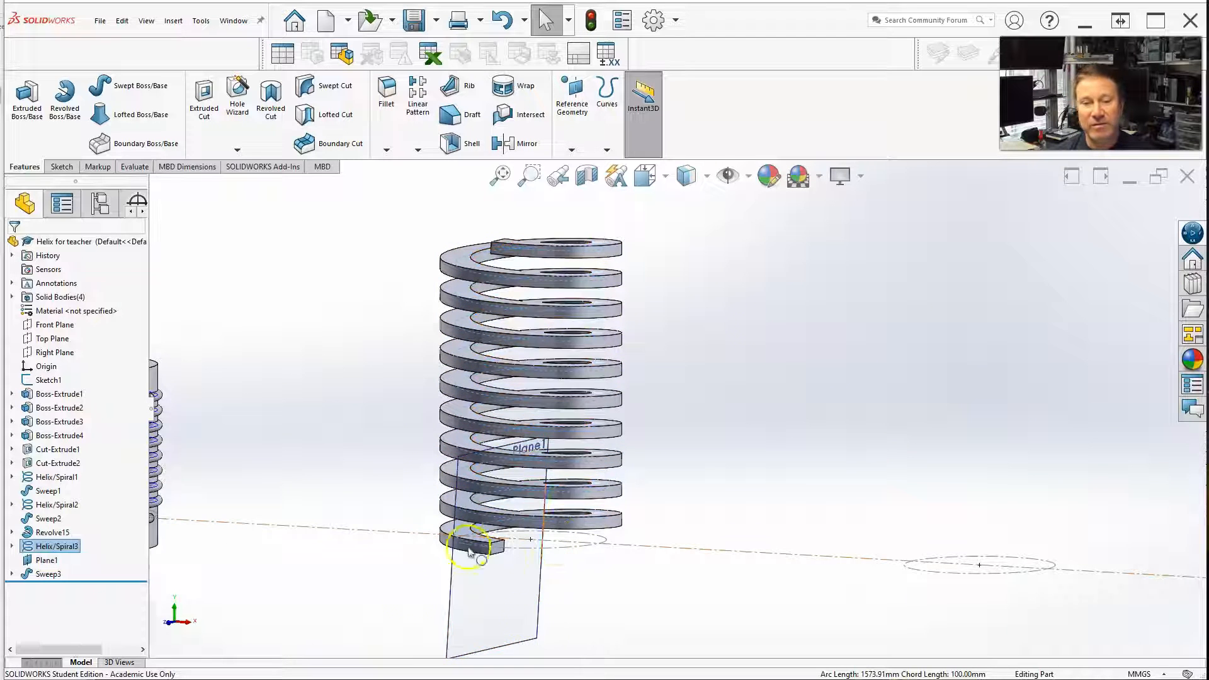
scroll(475, 567, down, 3)
scroll(494, 570, up, 1)
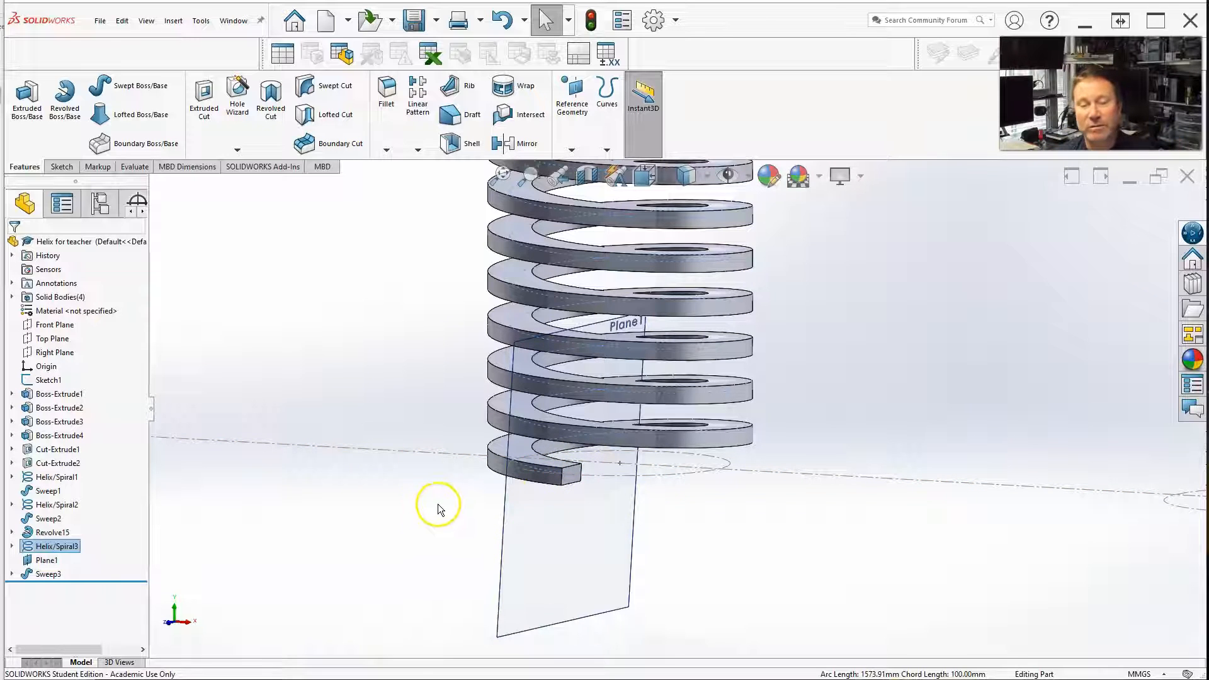
scroll(459, 524, up, 1)
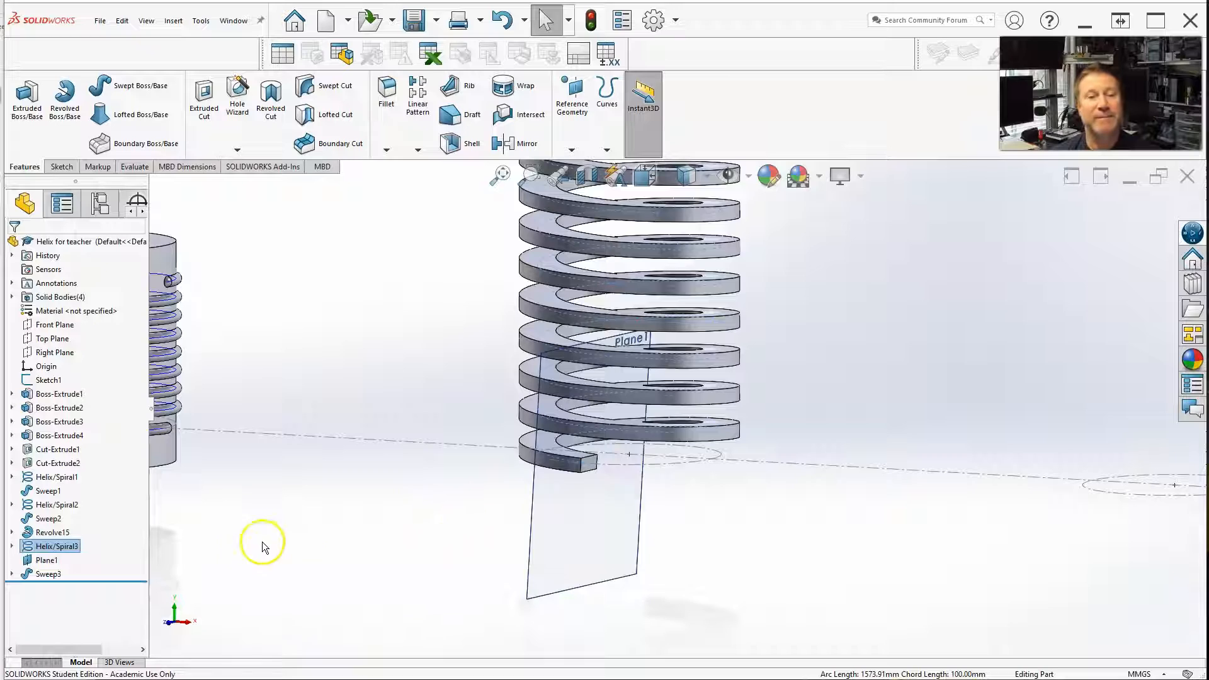